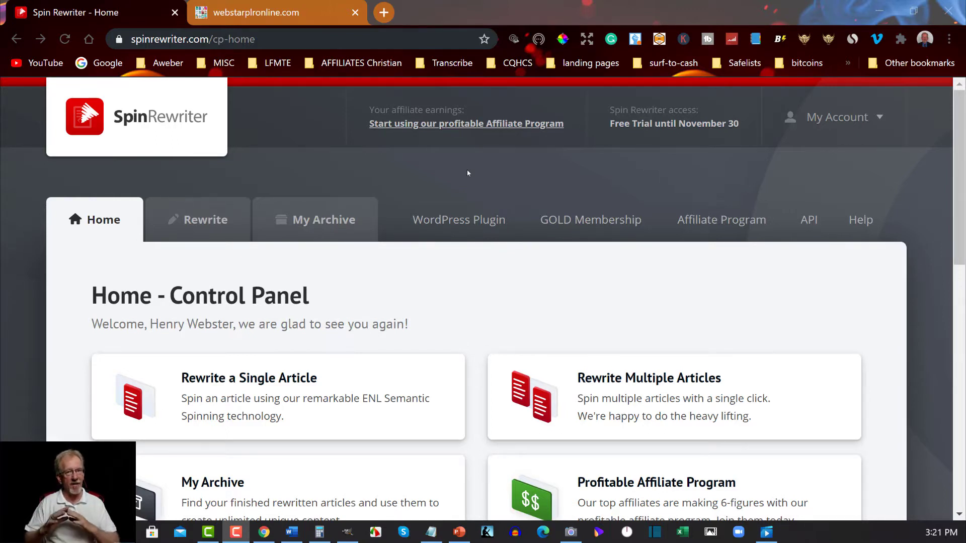
Begin a fresh single-article rewrite, ignoring the saved draft, then bring up the PLR ebook in Word.
{"action": "scroll", "coordinate": [467, 174], "scroll_direction": "down", "scroll_amount": 7}
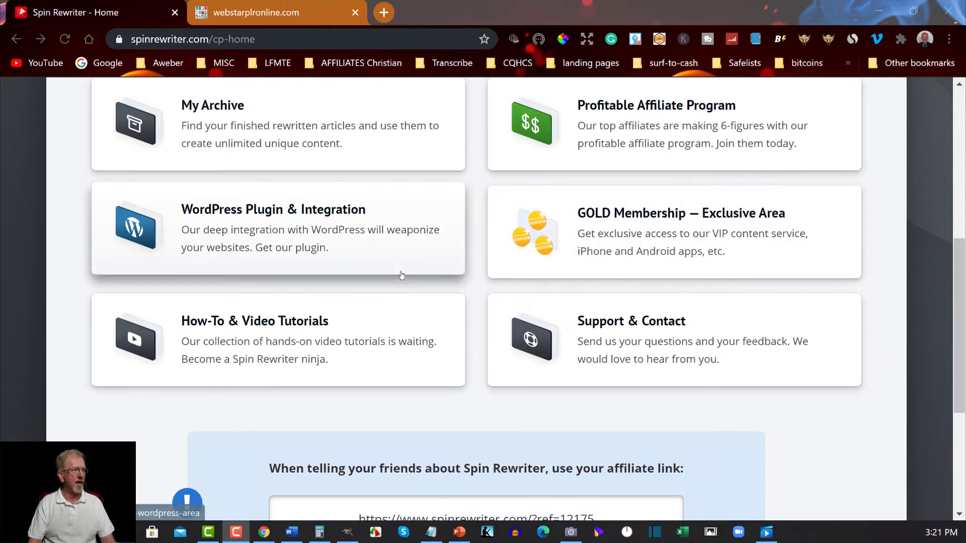
{"action": "scroll", "coordinate": [401, 276], "scroll_direction": "up", "scroll_amount": 7}
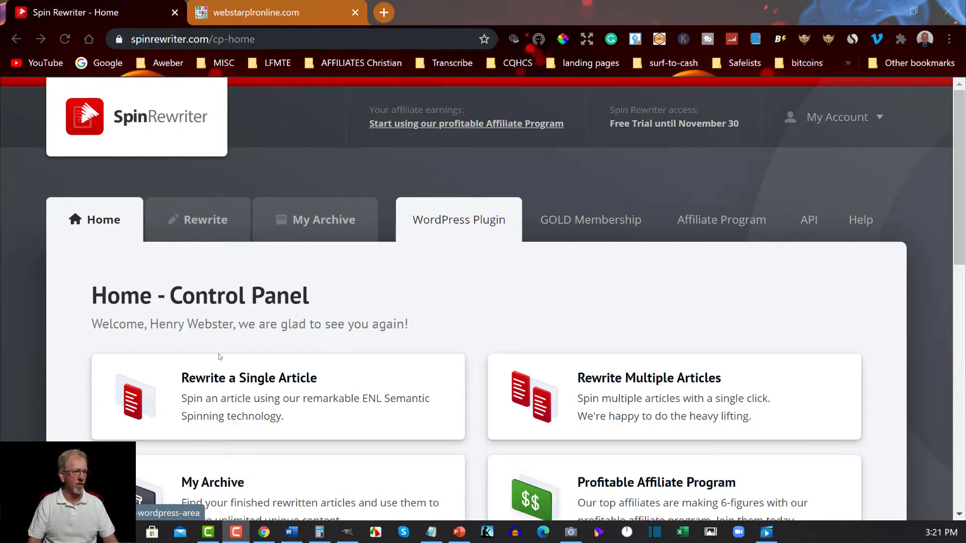
{"action": "left_click", "coordinate": [282, 383]}
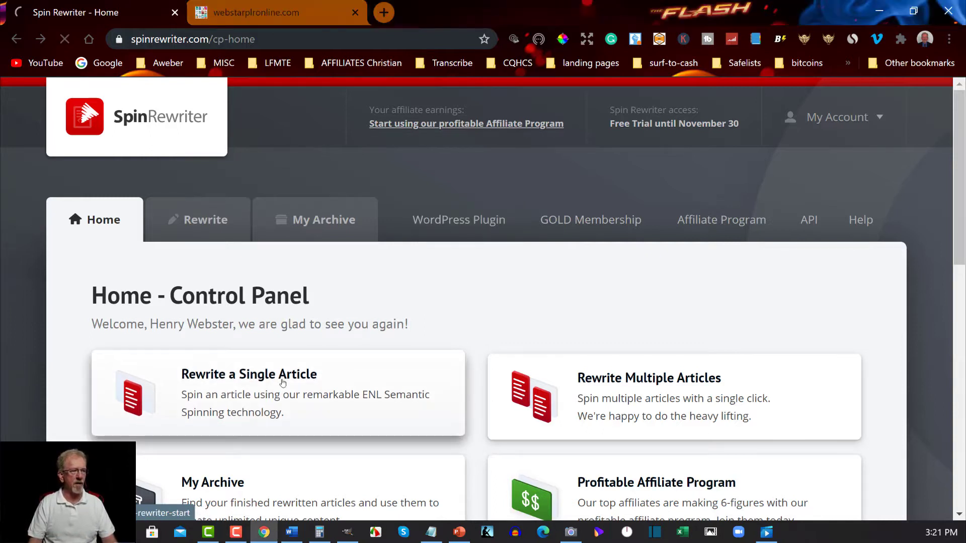
{"action": "left_click", "coordinate": [283, 382]}
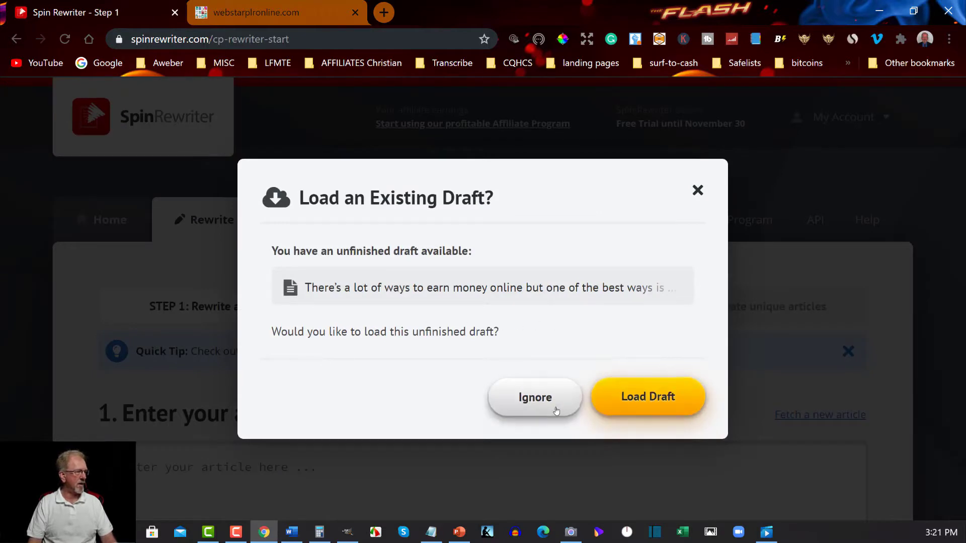
{"action": "left_click", "coordinate": [503, 397]}
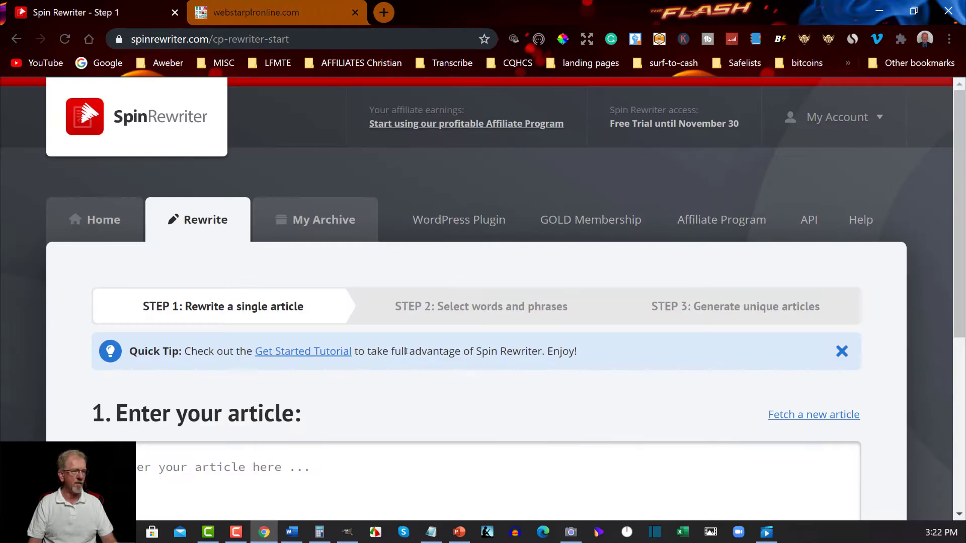
{"action": "scroll", "coordinate": [406, 351], "scroll_direction": "down", "scroll_amount": 6}
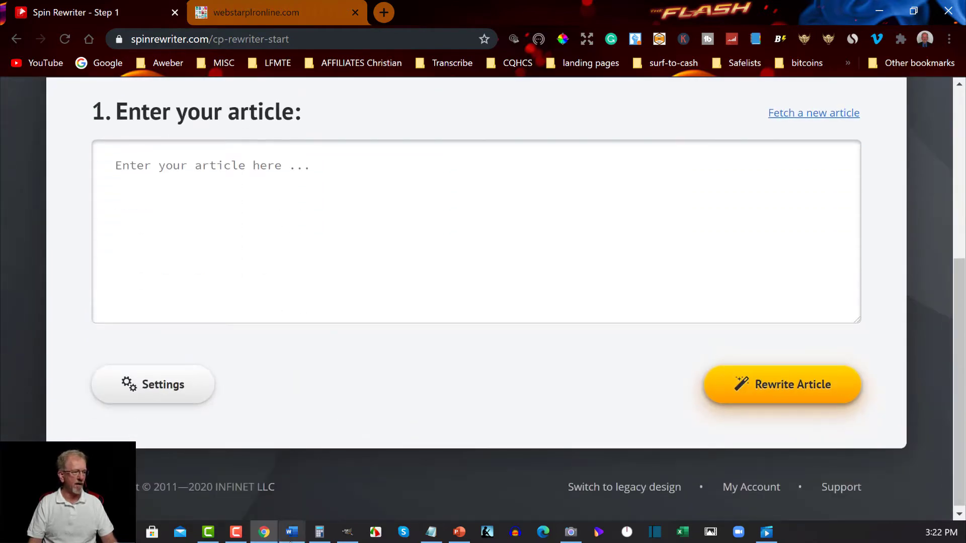
{"action": "left_click", "coordinate": [292, 532]}
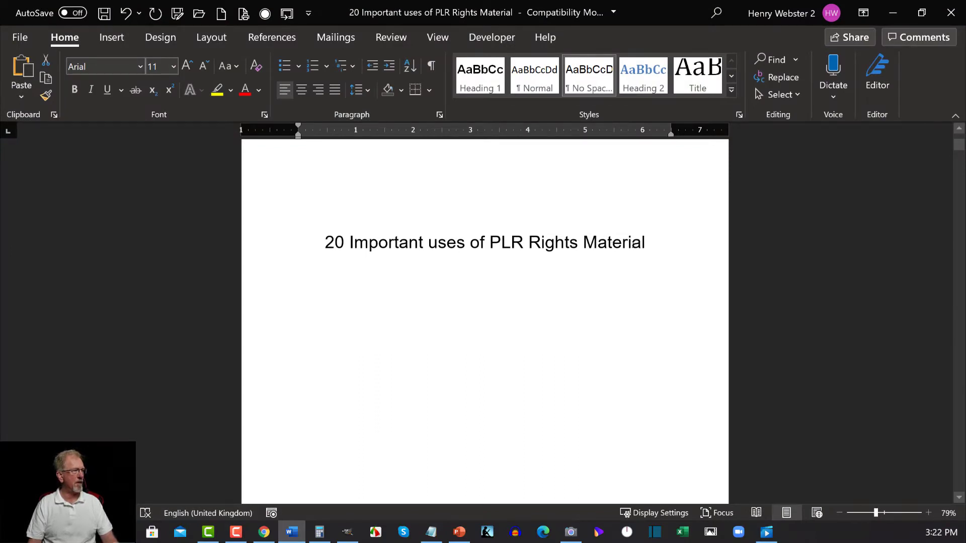
Jump to the first article from the contents list and copy its body text.
{"action": "scroll", "coordinate": [634, 244], "scroll_direction": "down", "scroll_amount": 8}
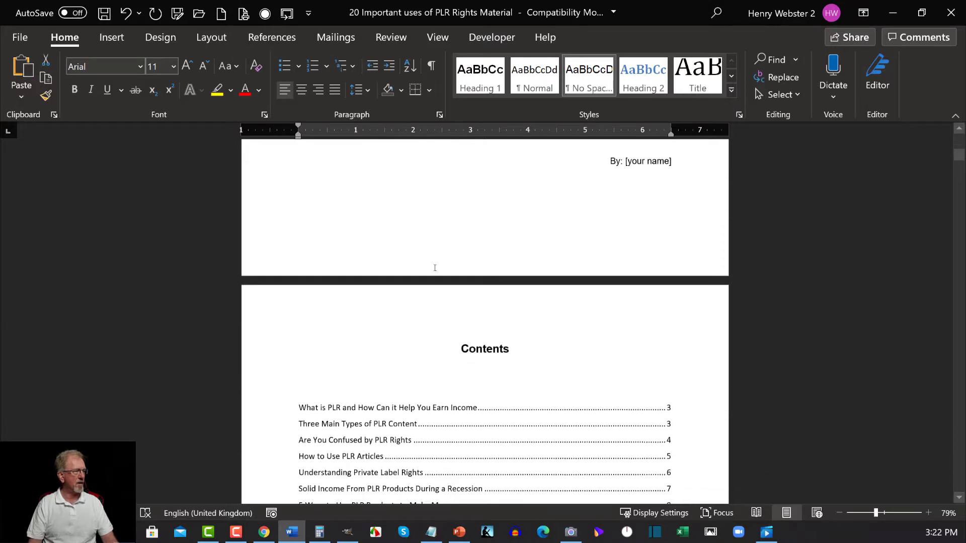
{"action": "left_click", "coordinate": [299, 266]}
{"action": "scroll", "coordinate": [306, 259], "scroll_direction": "down", "scroll_amount": 10}
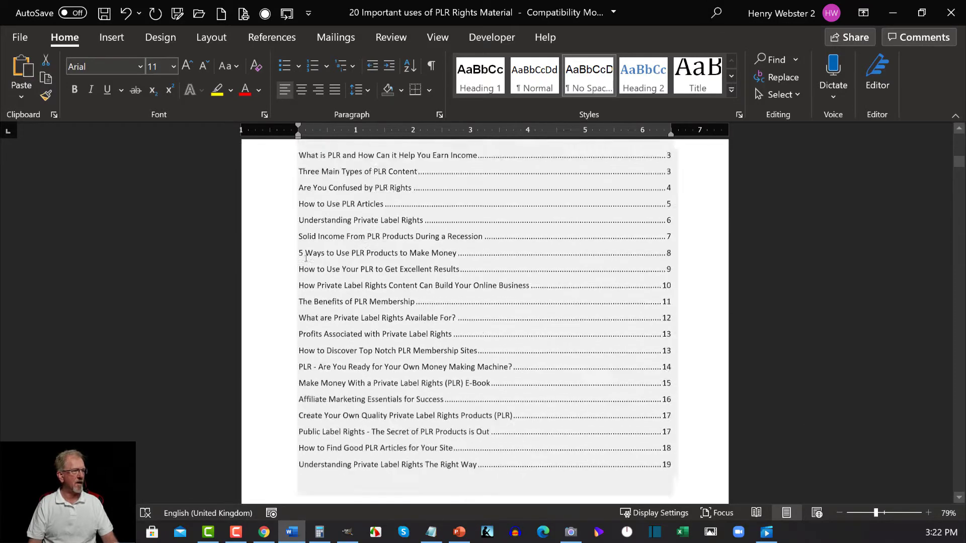
{"action": "scroll", "coordinate": [305, 258], "scroll_direction": "down", "scroll_amount": 5}
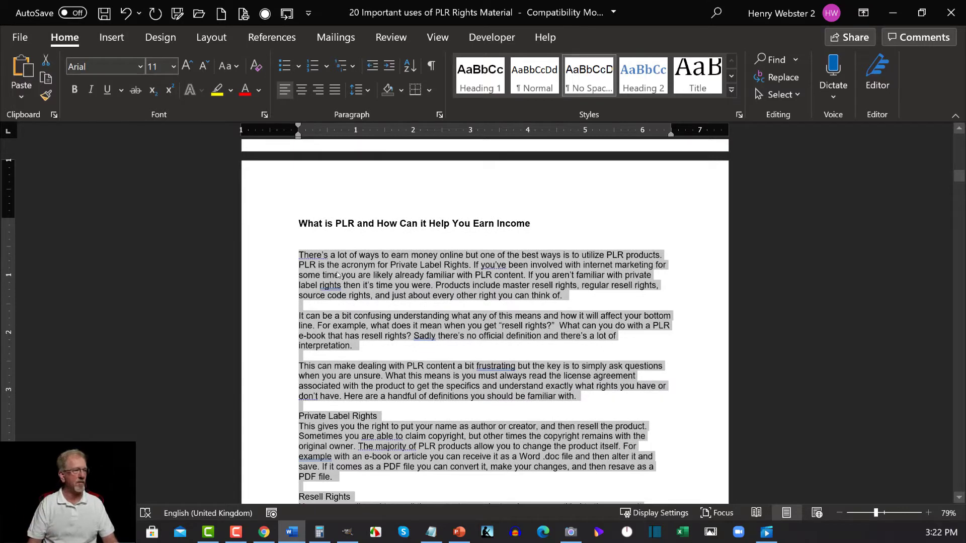
{"action": "right_click", "coordinate": [344, 276]}
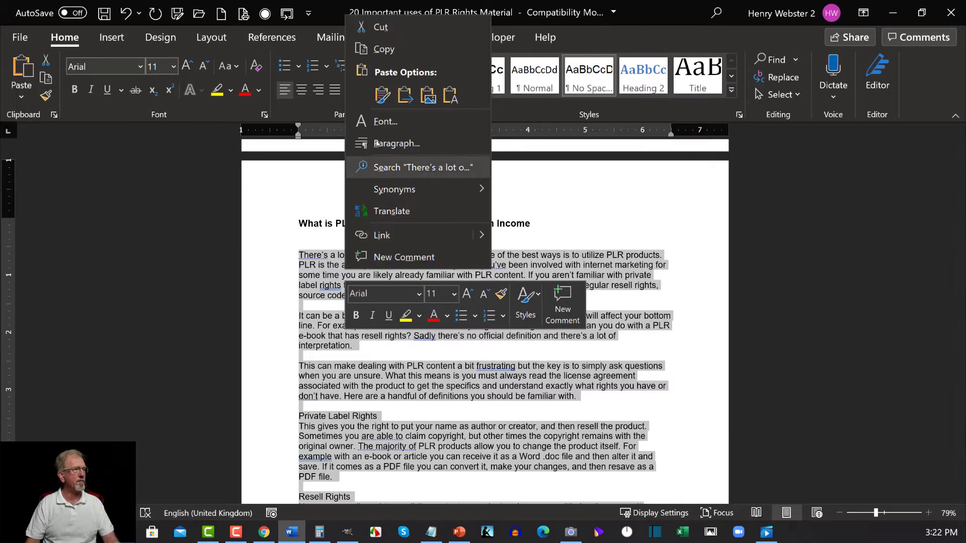
{"action": "left_click", "coordinate": [383, 47]}
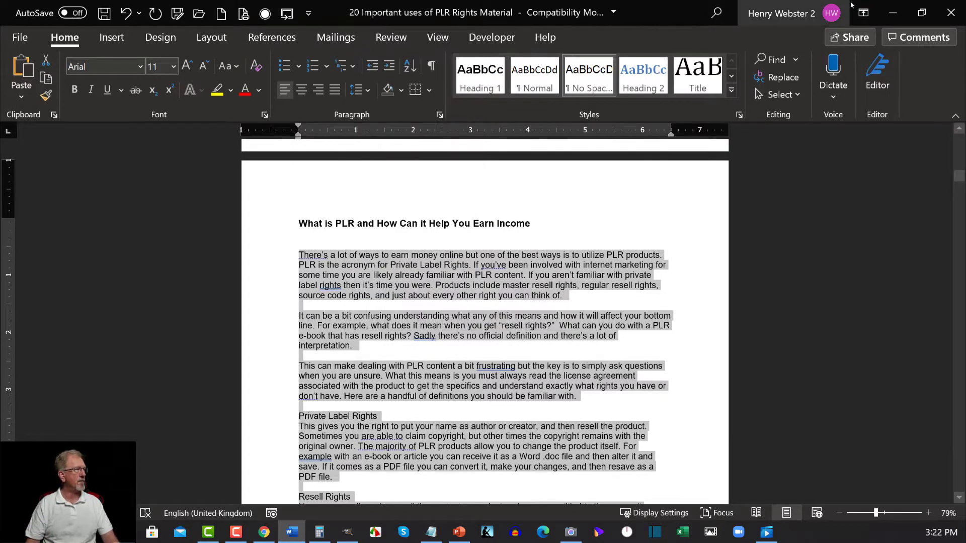
Enable auto sentence and paragraph rewriting, new paragraphs/summaries and manual rewriting, with restructuring left off.
{"action": "left_click", "coordinate": [893, 13]}
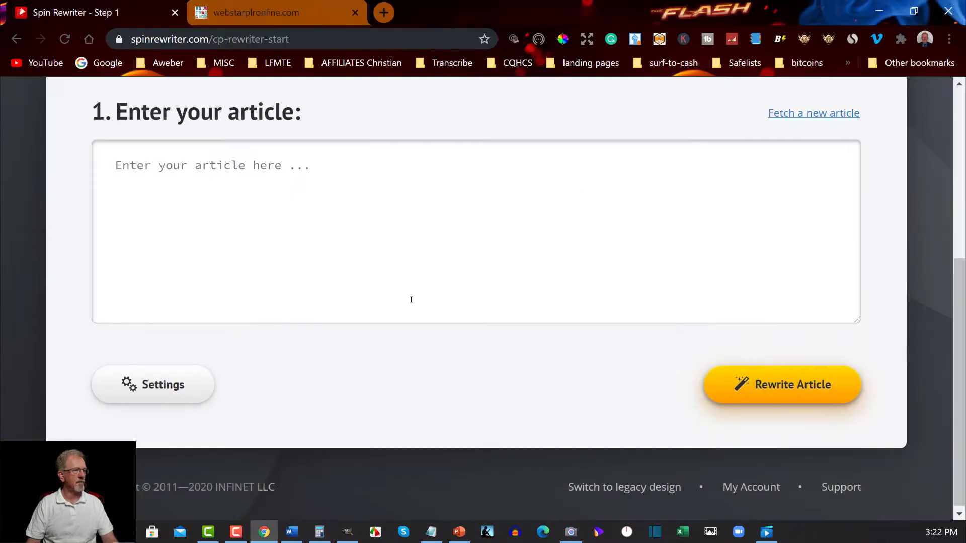
{"action": "left_click", "coordinate": [151, 384]}
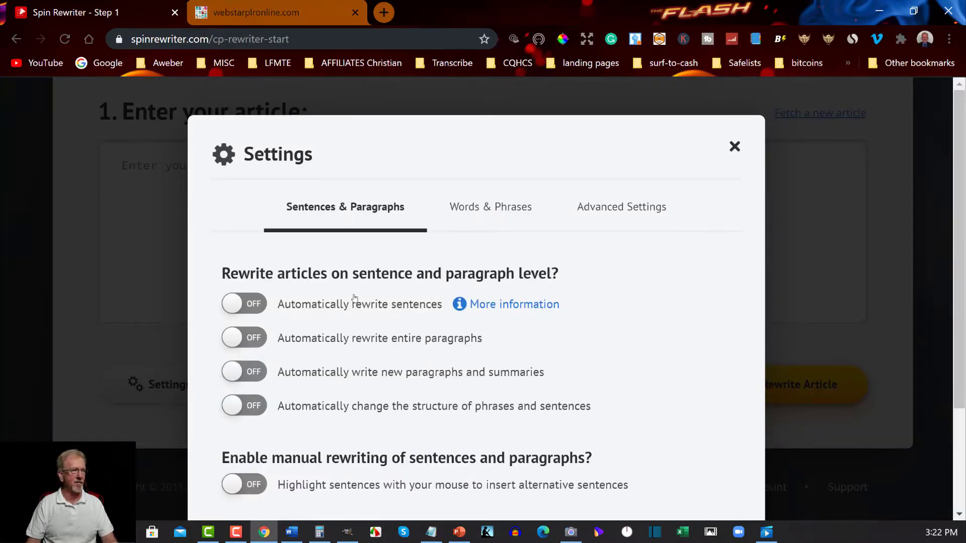
{"action": "left_click", "coordinate": [260, 302]}
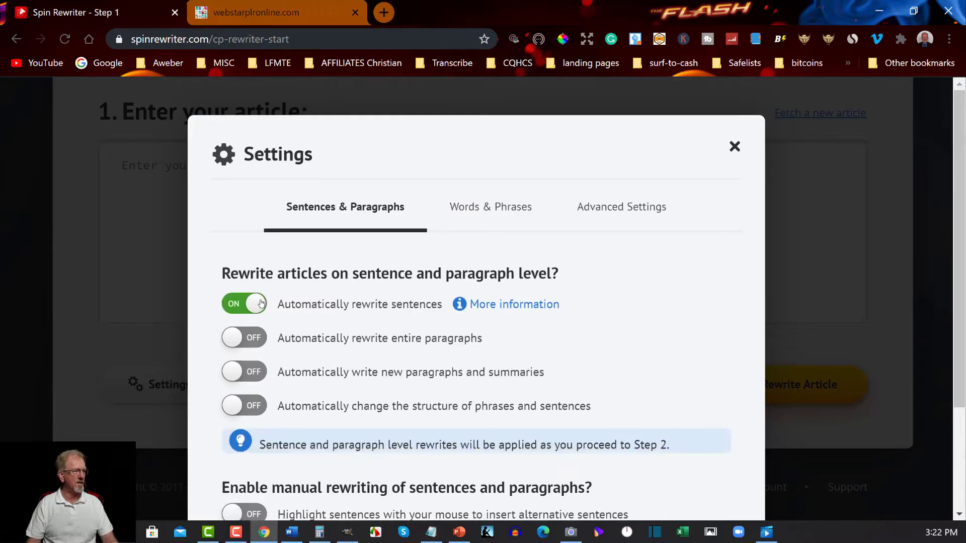
{"action": "left_click", "coordinate": [258, 338]}
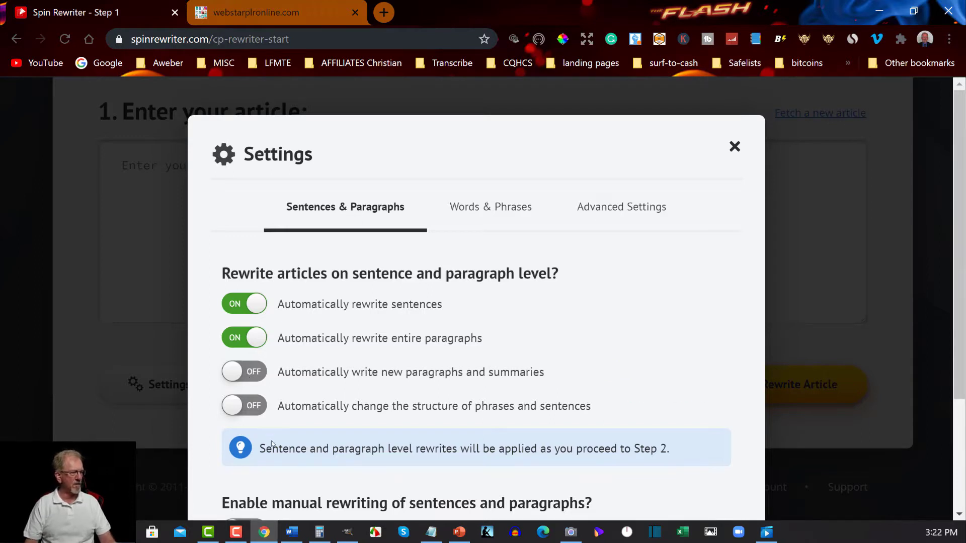
{"action": "left_click", "coordinate": [260, 371]}
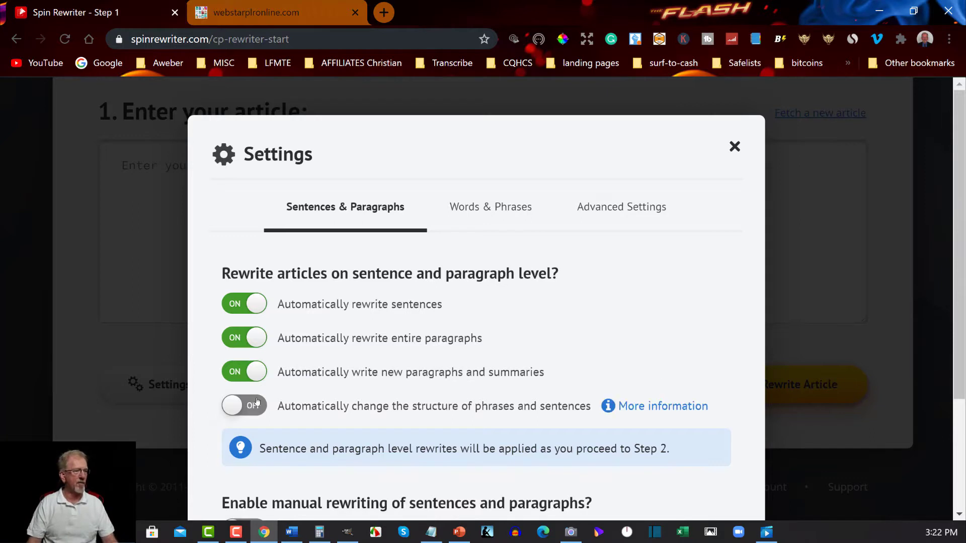
{"action": "left_click", "coordinate": [255, 412]}
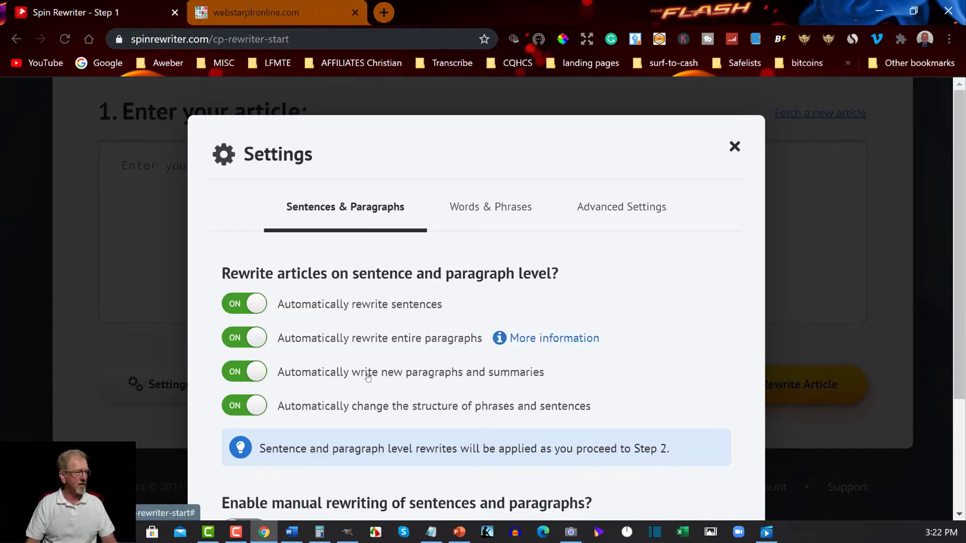
{"action": "left_click", "coordinate": [234, 410]}
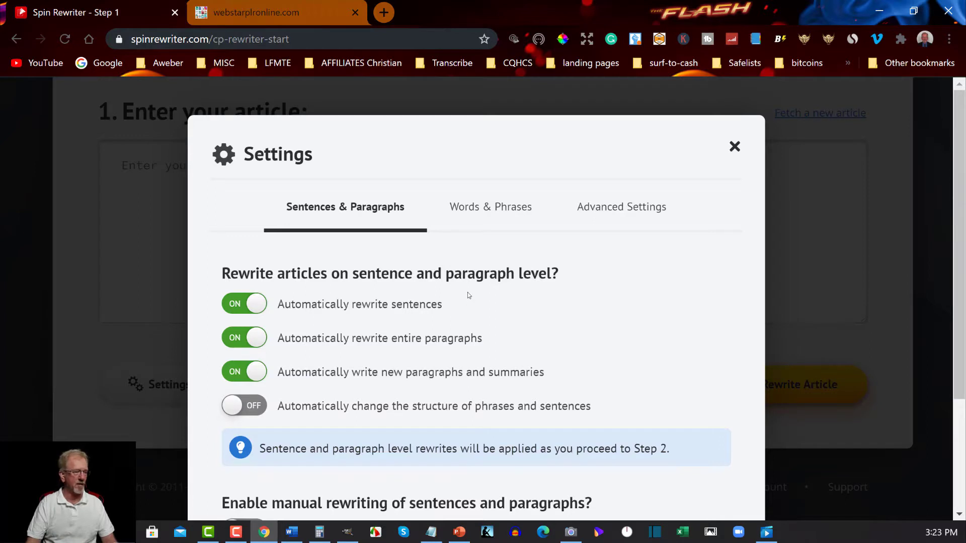
{"action": "scroll", "coordinate": [467, 294], "scroll_direction": "down", "scroll_amount": 3}
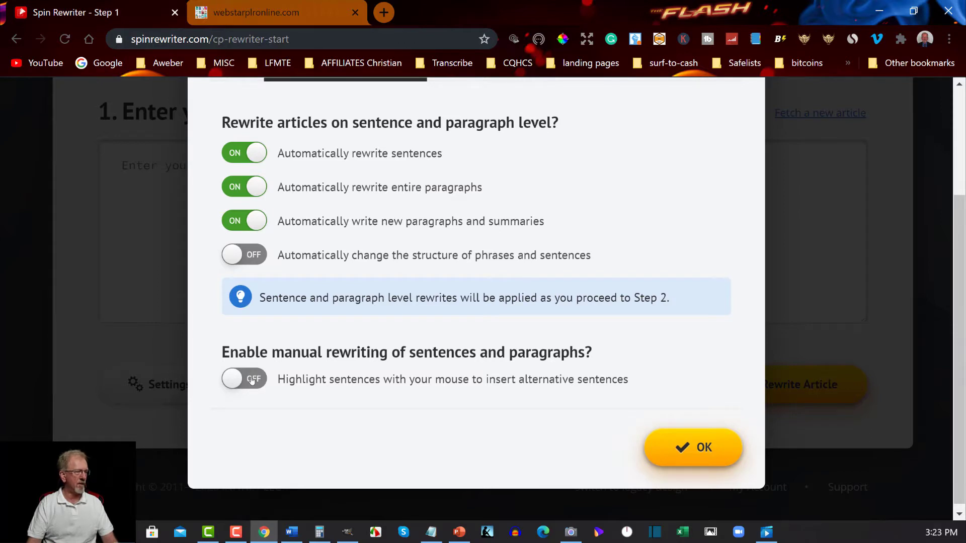
{"action": "left_click", "coordinate": [252, 381]}
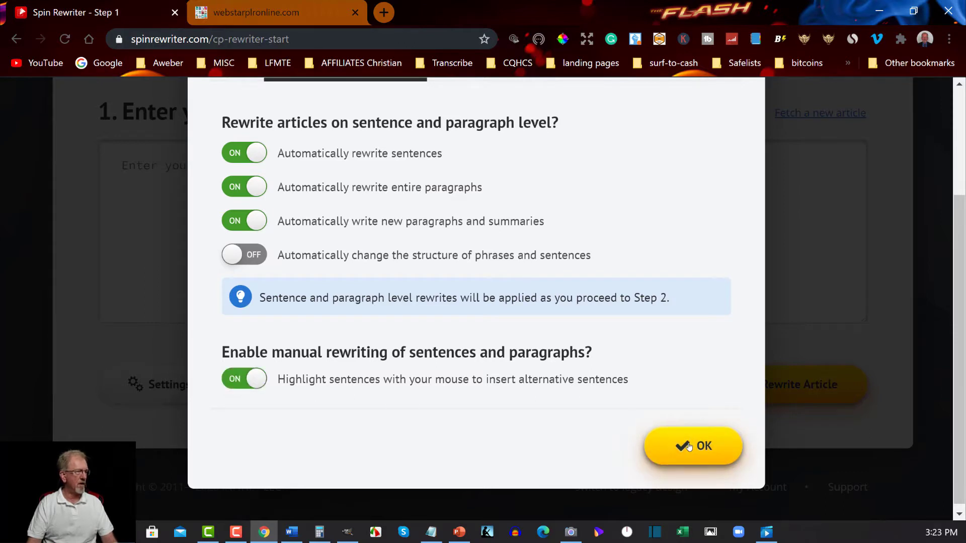
{"action": "scroll", "coordinate": [473, 380], "scroll_direction": "up", "scroll_amount": 3}
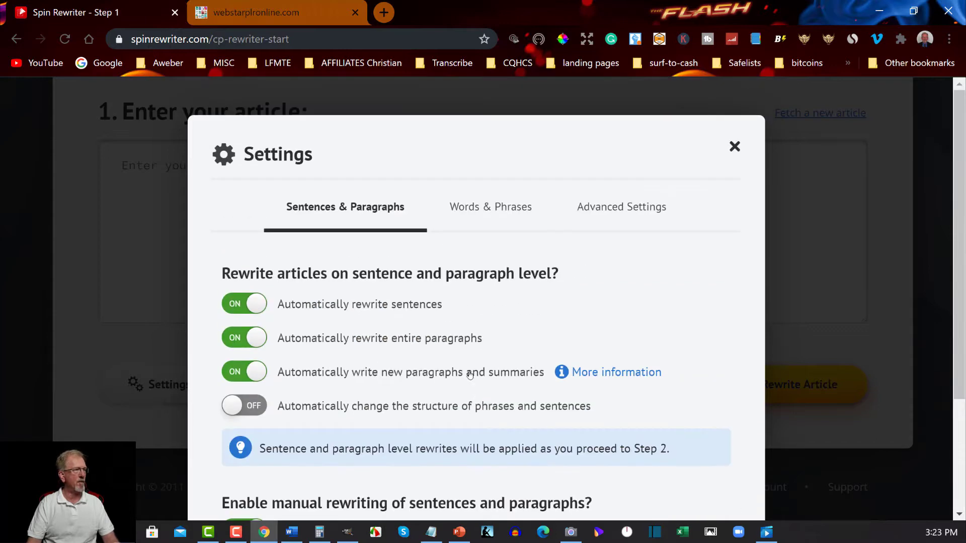
{"action": "left_click", "coordinate": [505, 208]}
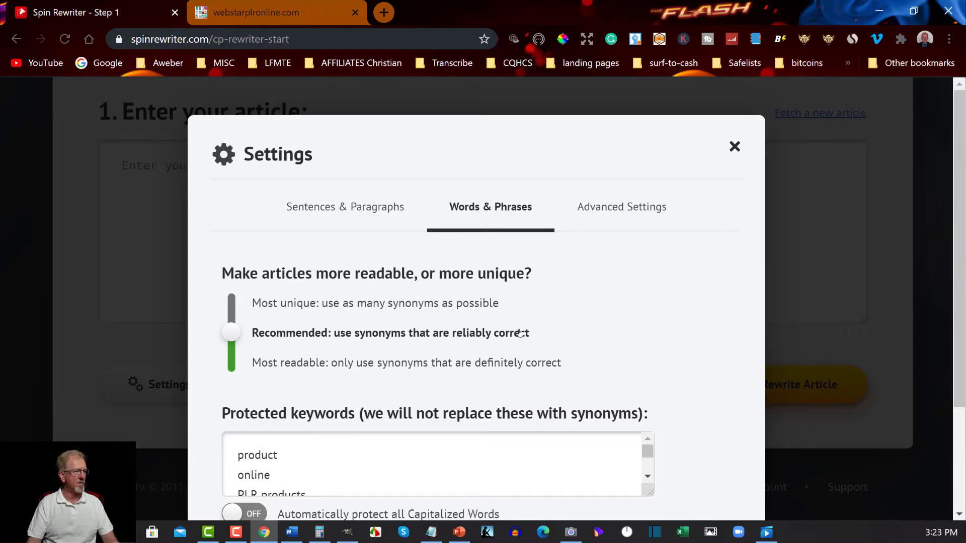
{"action": "scroll", "coordinate": [553, 325], "scroll_direction": "down", "scroll_amount": 2}
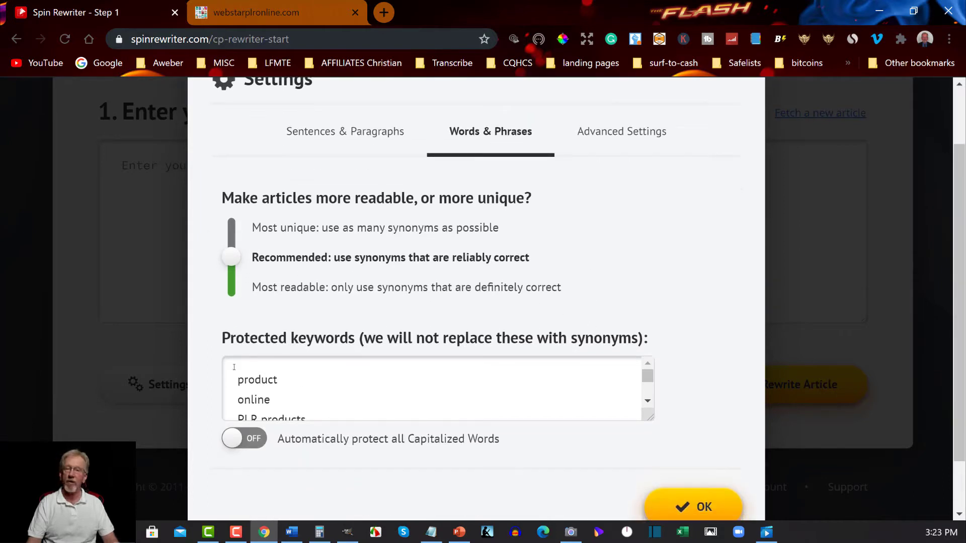
{"action": "scroll", "coordinate": [285, 375], "scroll_direction": "down", "scroll_amount": 2}
{"action": "scroll", "coordinate": [285, 376], "scroll_direction": "down", "scroll_amount": 3}
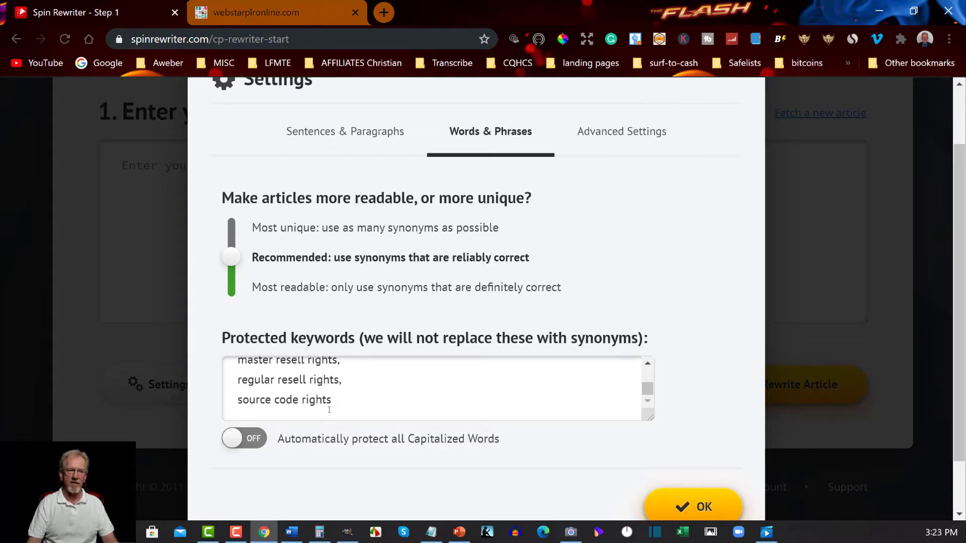
{"action": "scroll", "coordinate": [329, 409], "scroll_direction": "up", "scroll_amount": 5}
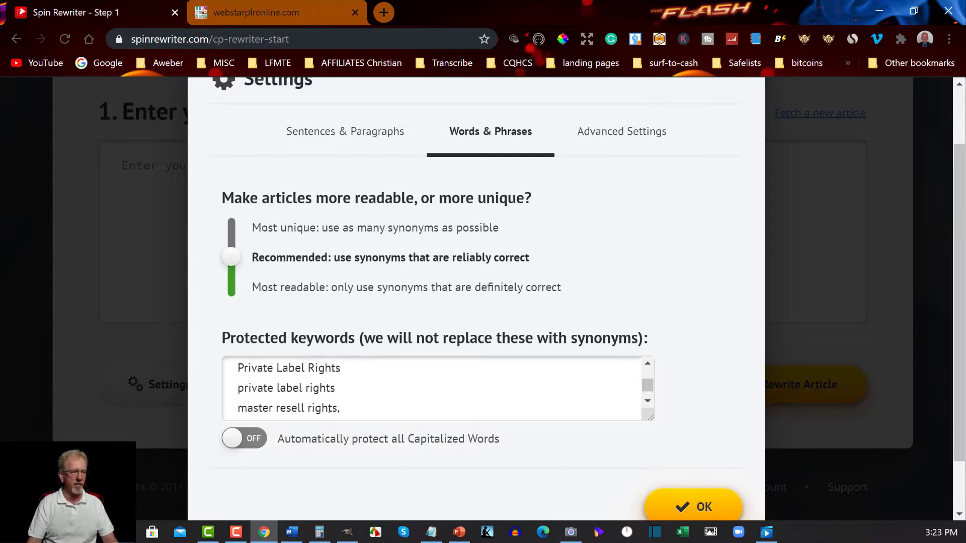
{"action": "left_click", "coordinate": [247, 367]}
{"action": "scroll", "coordinate": [255, 370], "scroll_direction": "down", "scroll_amount": 4}
{"action": "scroll", "coordinate": [256, 373], "scroll_direction": "down", "scroll_amount": 2}
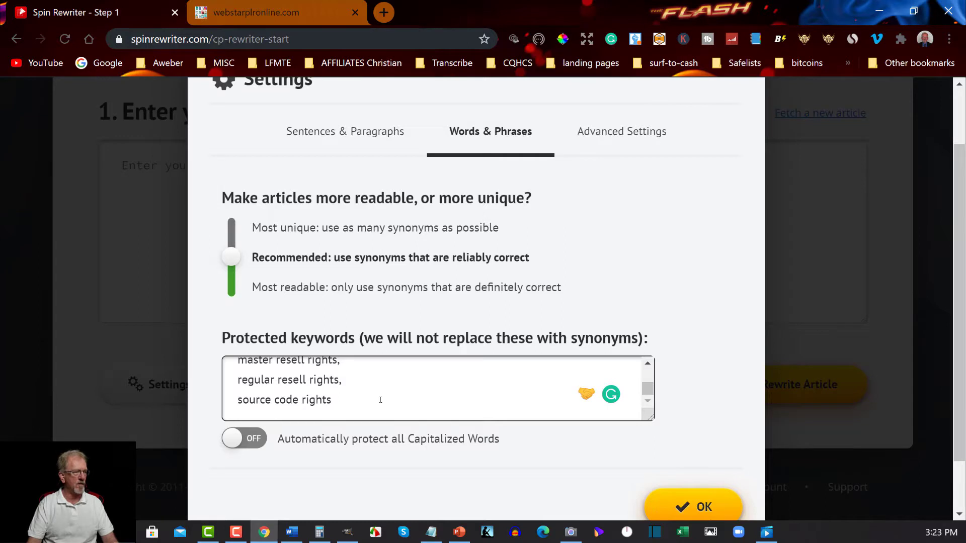
{"action": "scroll", "coordinate": [380, 400], "scroll_direction": "up", "scroll_amount": 6}
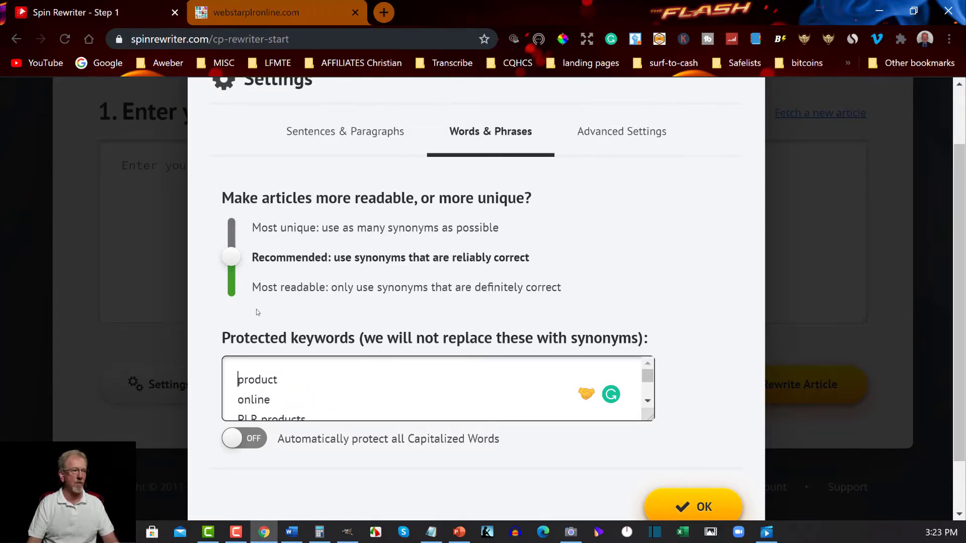
{"action": "left_click", "coordinate": [231, 259]}
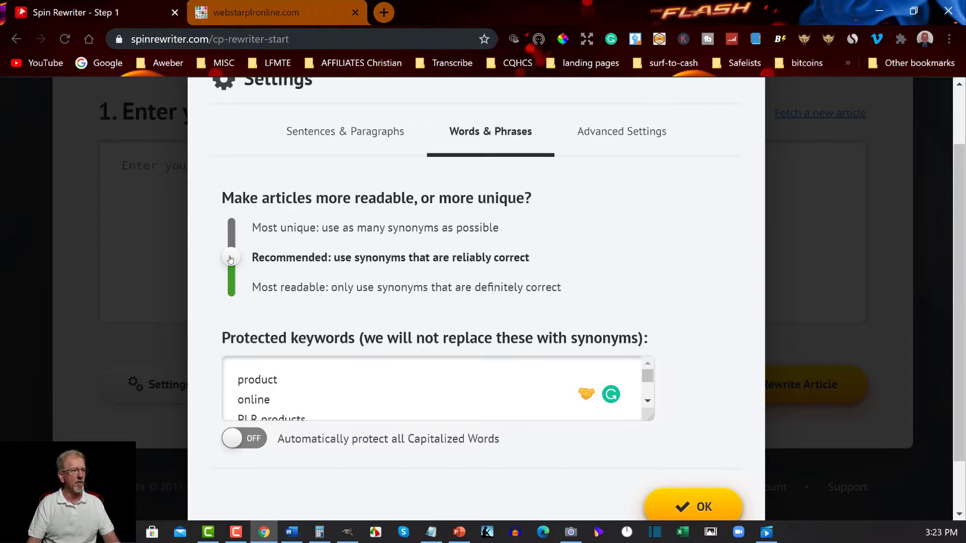
Try Most unique and Recommended, then settle synonym use on Most readable and accept the settings.
{"action": "left_click", "coordinate": [231, 296]}
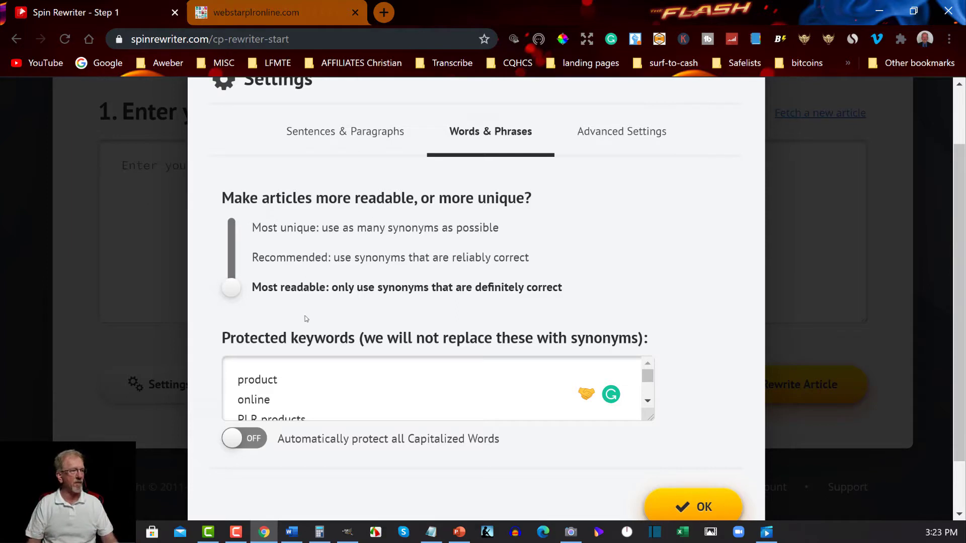
{"action": "left_click", "coordinate": [232, 264]}
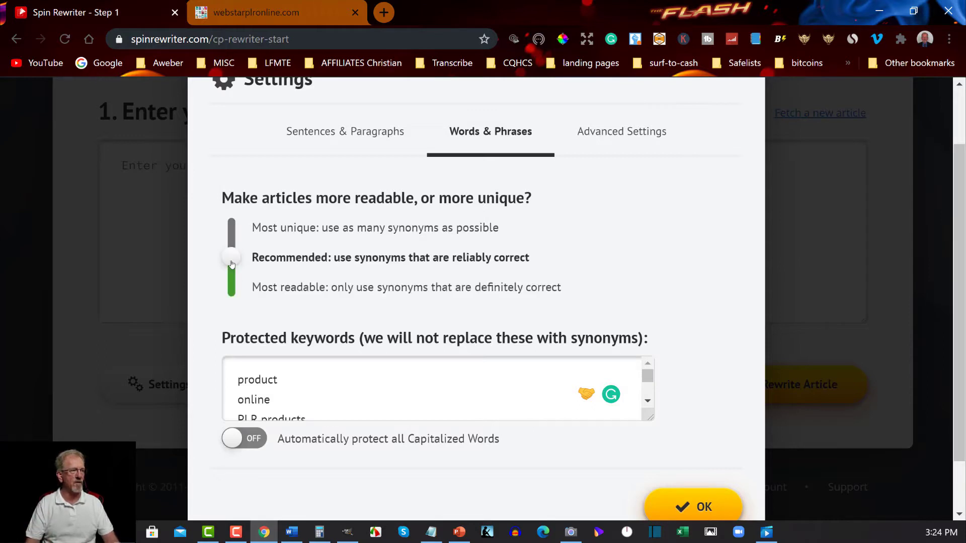
{"action": "left_click", "coordinate": [234, 232]}
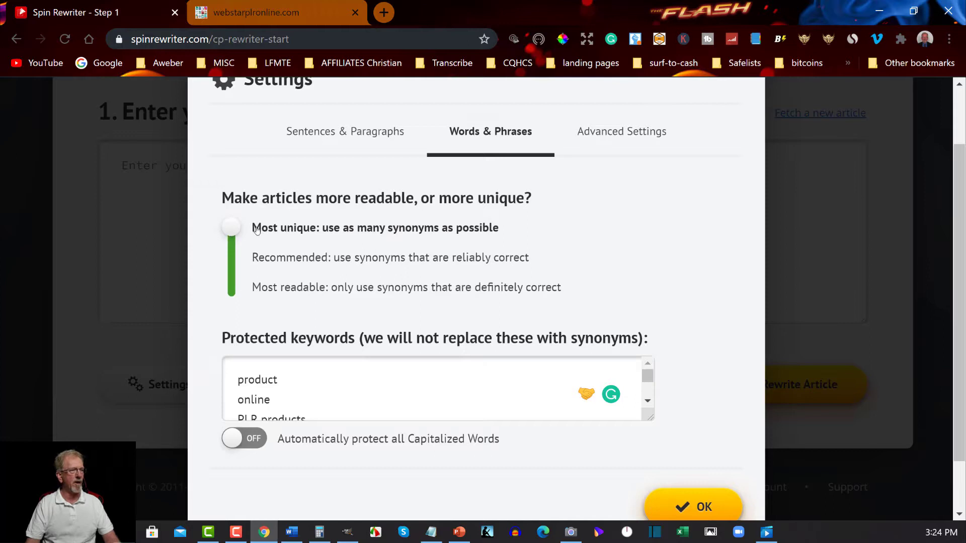
{"action": "left_click", "coordinate": [233, 260]}
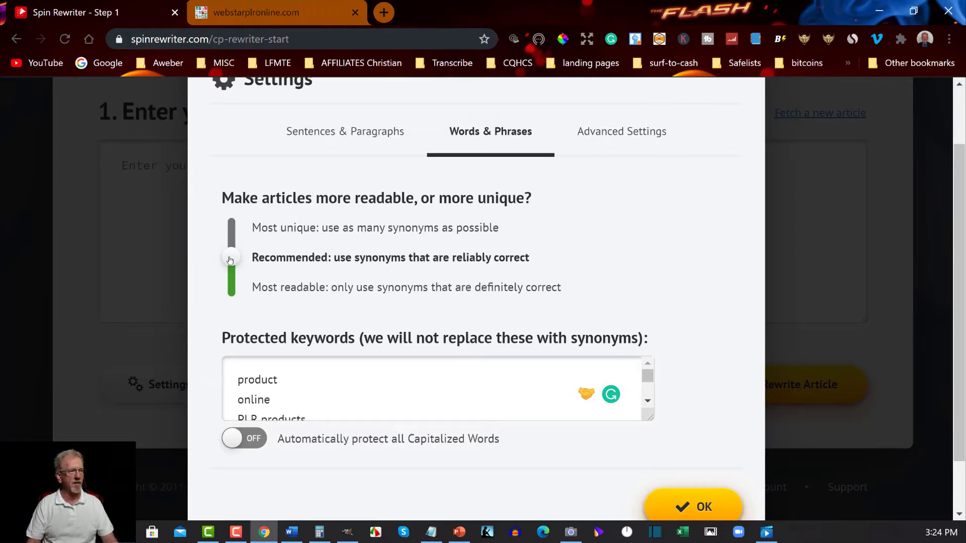
{"action": "left_click", "coordinate": [232, 292]}
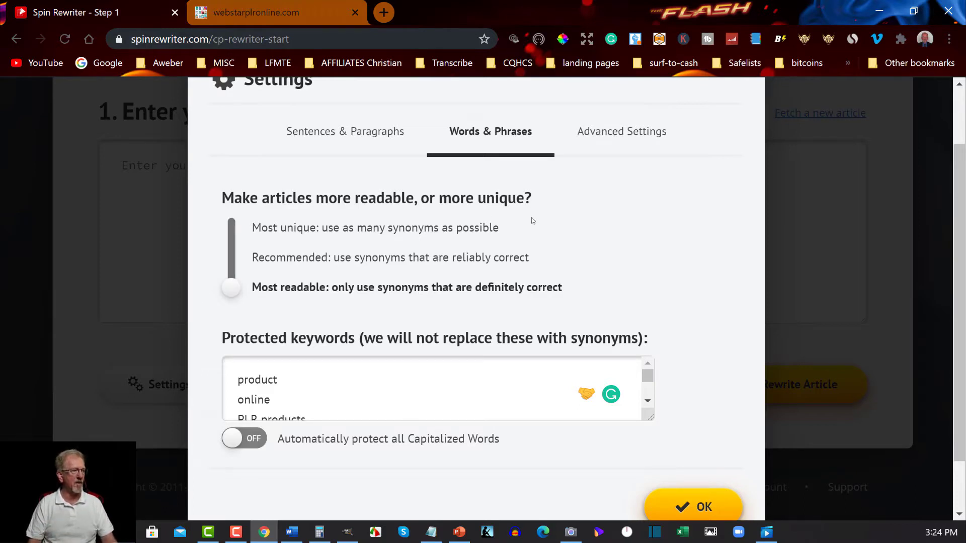
{"action": "left_click", "coordinate": [705, 503]}
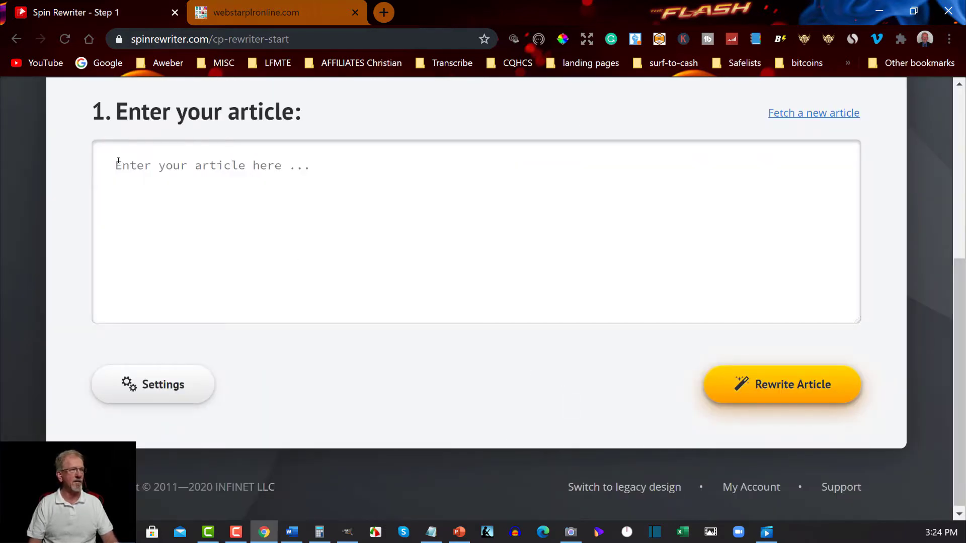
Copy the article body from Word and paste it into the 'Enter your article' box.
{"action": "left_click", "coordinate": [118, 161]}
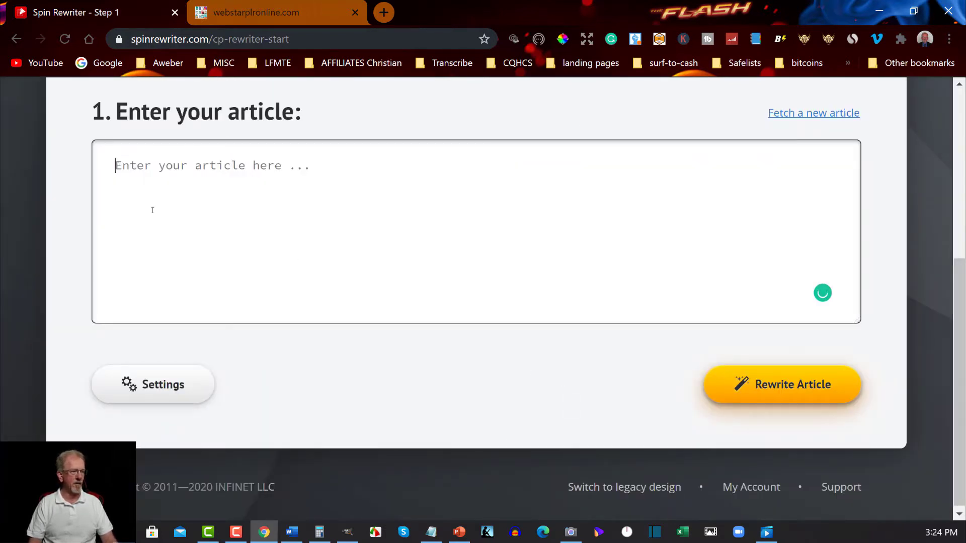
{"action": "left_click", "coordinate": [292, 533]}
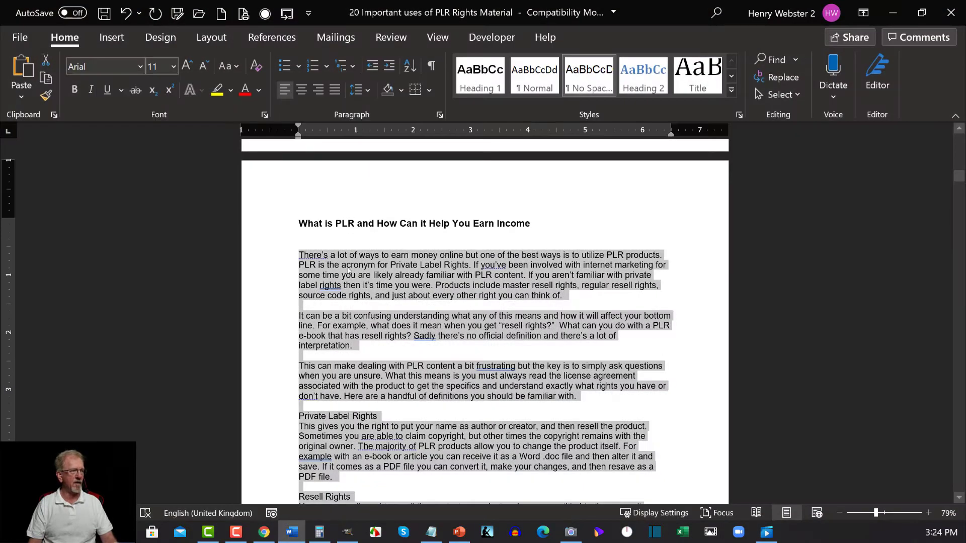
{"action": "right_click", "coordinate": [349, 270]}
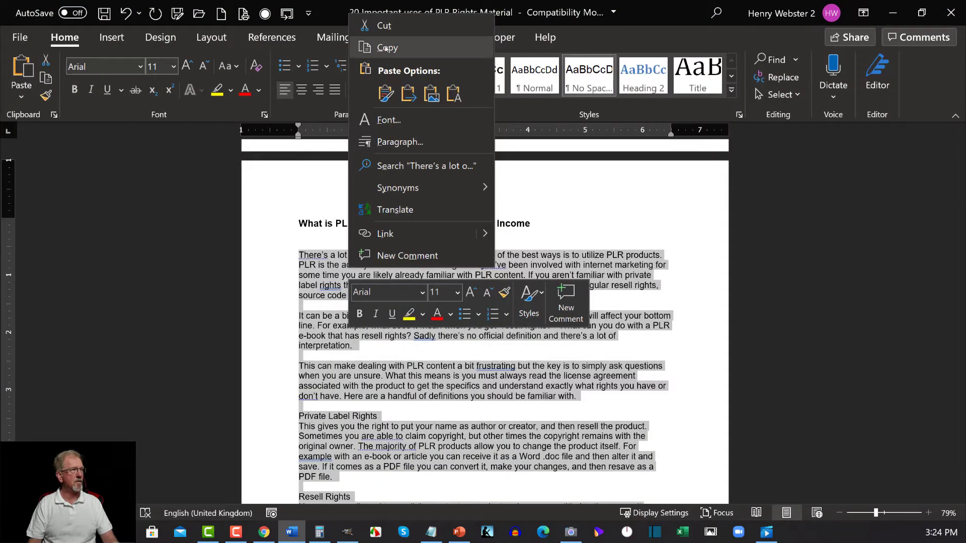
{"action": "left_click", "coordinate": [386, 48]}
{"action": "left_click", "coordinate": [892, 12]}
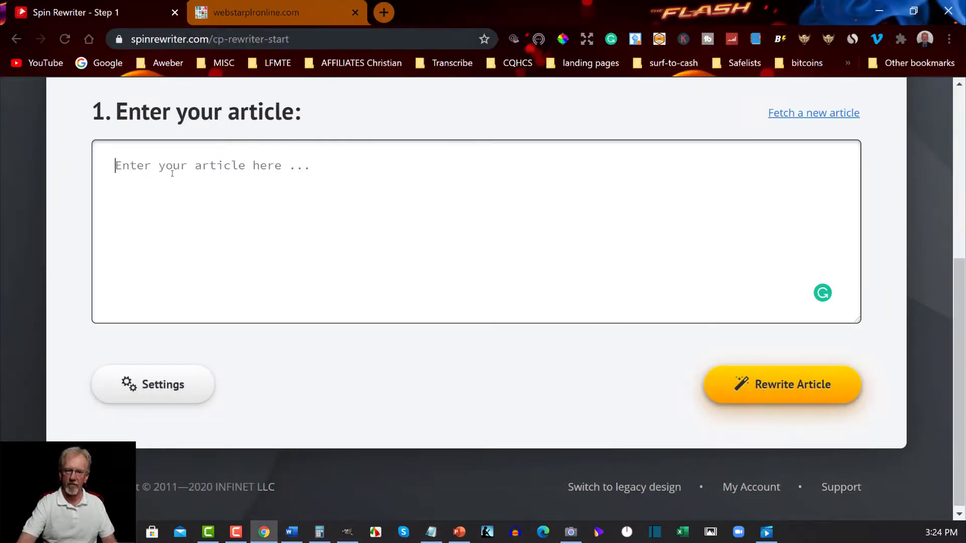
{"action": "key", "text": "ctrl+v"}
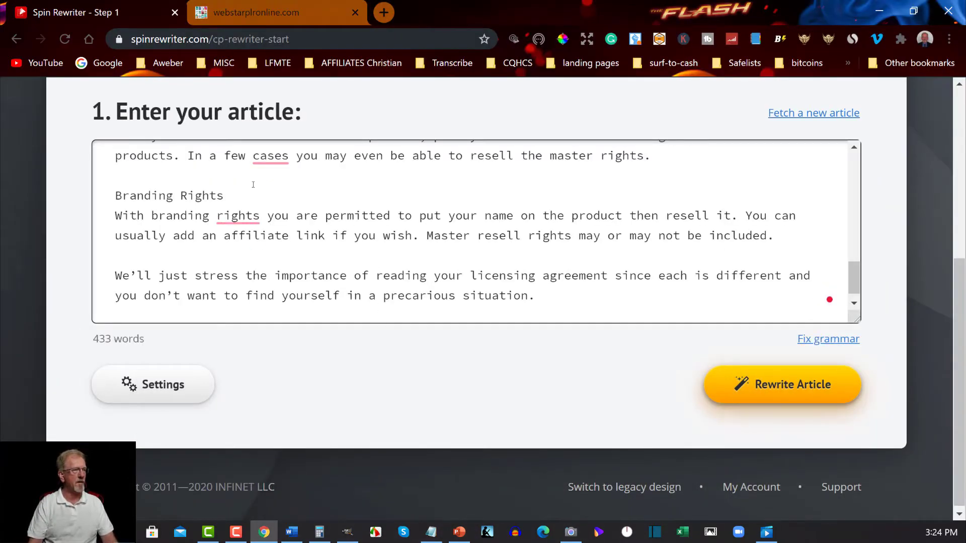
Accept Grammarly's commas after 'rights', 'cases' and 'article', then start the rewrite.
{"action": "mouse_move", "coordinate": [238, 216]}
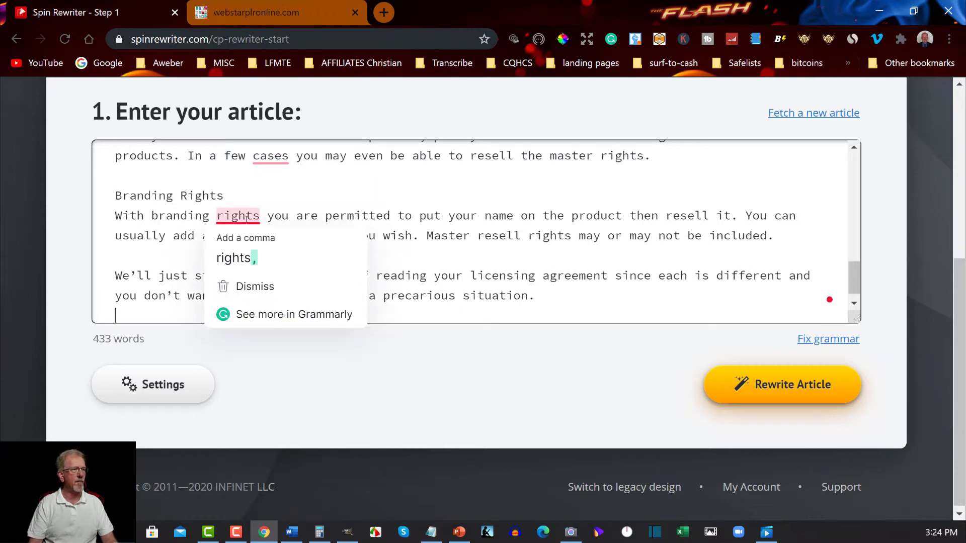
{"action": "left_click", "coordinate": [234, 257]}
{"action": "mouse_move", "coordinate": [270, 157]}
{"action": "left_click", "coordinate": [272, 198]}
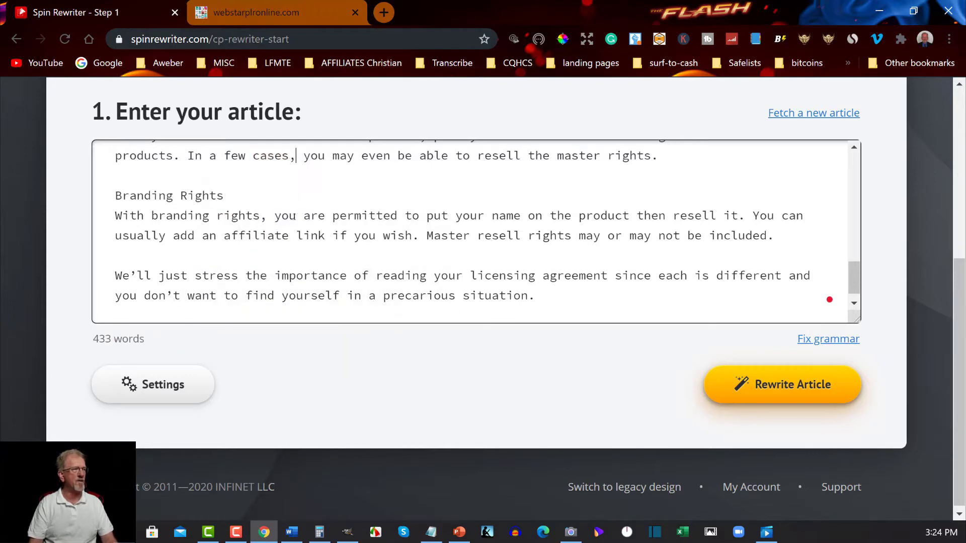
{"action": "scroll", "coordinate": [594, 228], "scroll_direction": "up", "scroll_amount": 8}
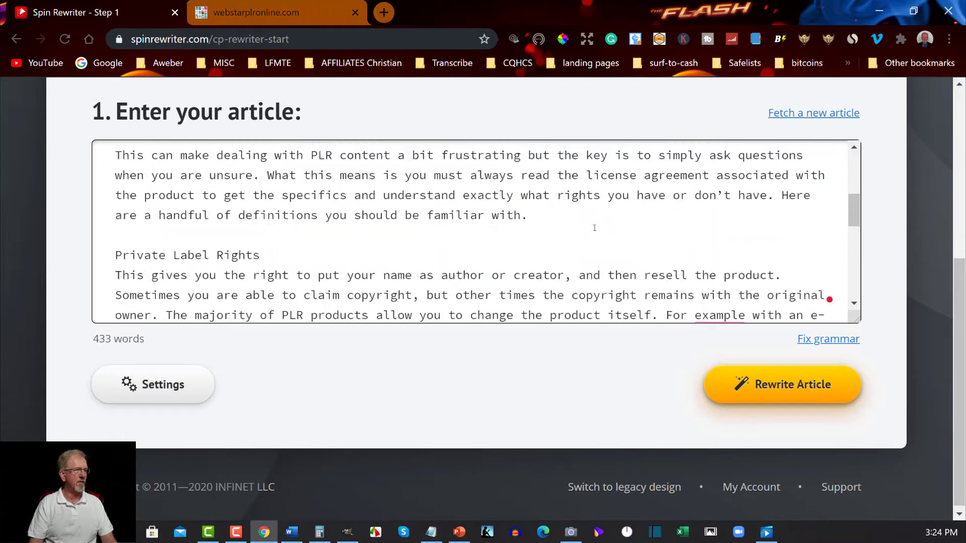
{"action": "scroll", "coordinate": [221, 260], "scroll_direction": "down", "scroll_amount": 2}
{"action": "mouse_move", "coordinate": [221, 259]}
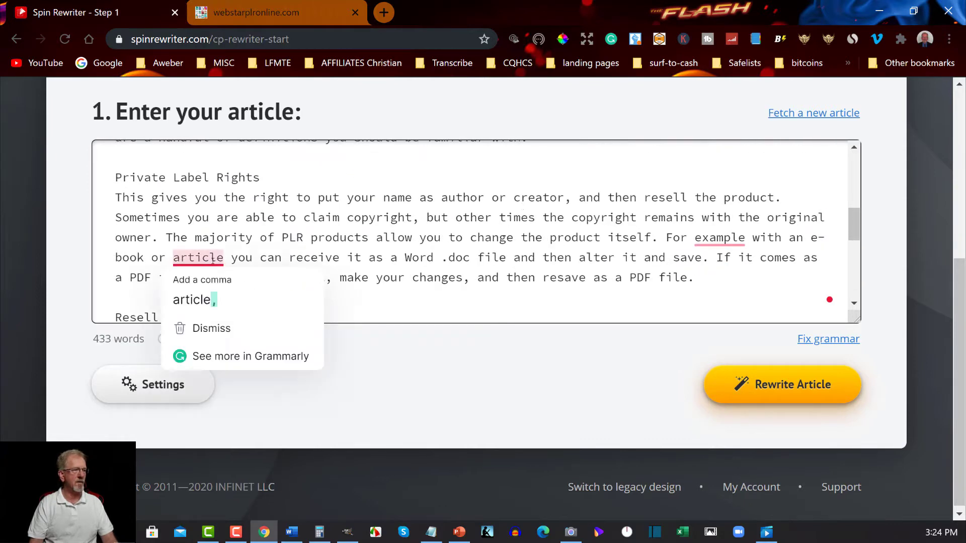
{"action": "left_click", "coordinate": [200, 296]}
{"action": "scroll", "coordinate": [696, 248], "scroll_direction": "up", "scroll_amount": 3}
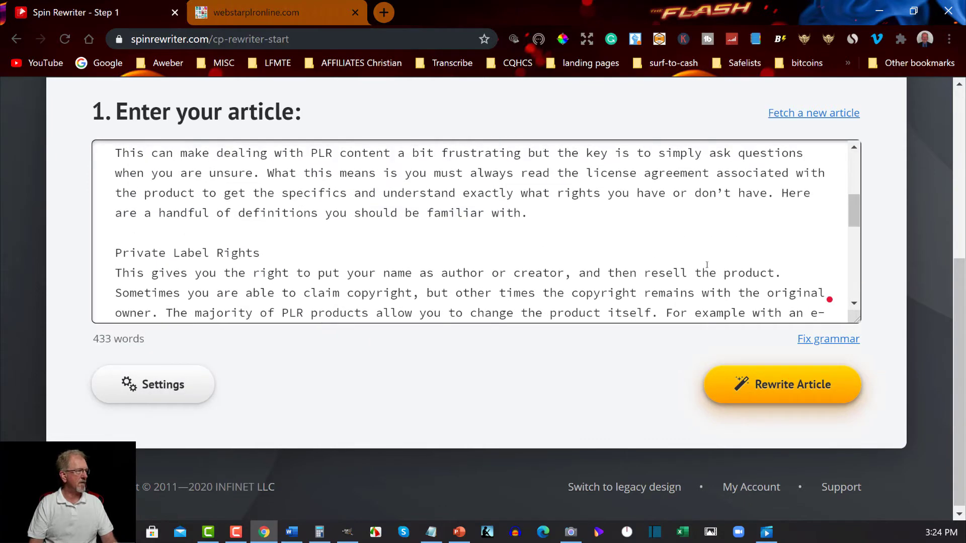
{"action": "scroll", "coordinate": [314, 236], "scroll_direction": "up", "scroll_amount": 6}
{"action": "scroll", "coordinate": [540, 255], "scroll_direction": "down", "scroll_amount": 15}
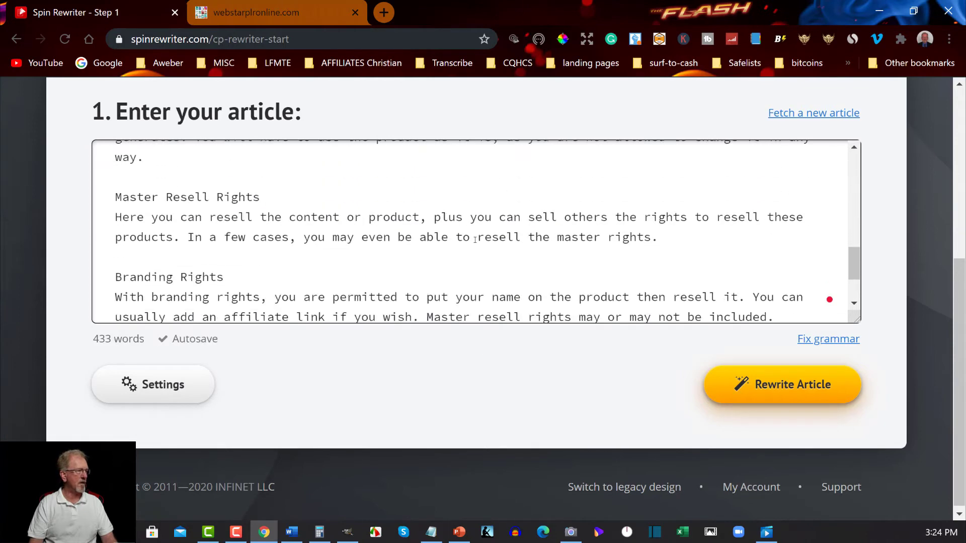
{"action": "left_click", "coordinate": [786, 384]}
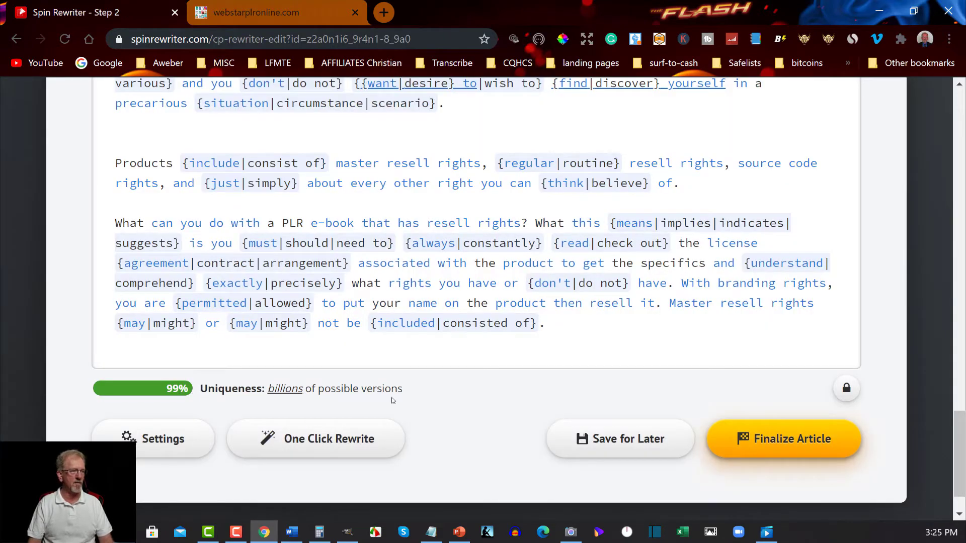
Finalize the spun article after reviewing its spintax.
{"action": "left_click", "coordinate": [789, 440]}
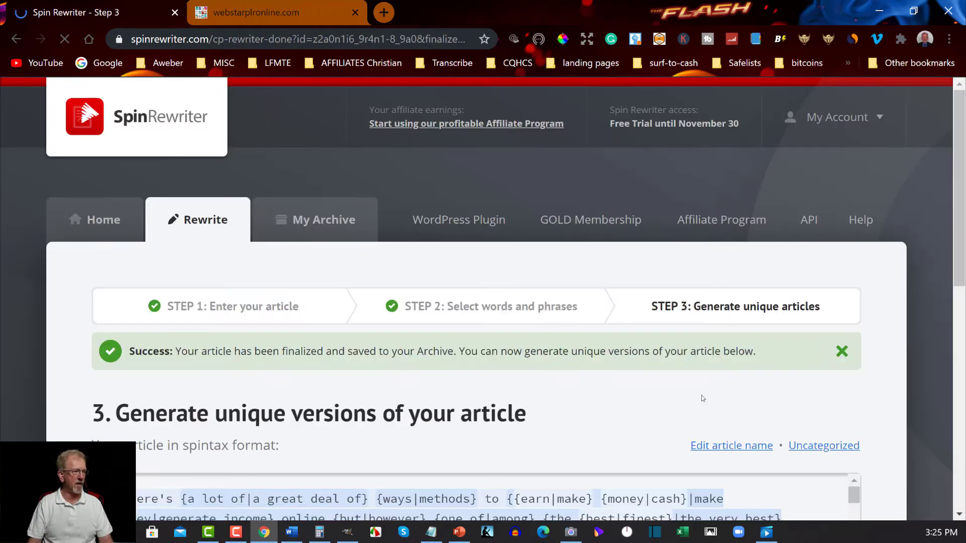
Generate a unique 459-word version of the article scoring 81% uniqueness.
{"action": "scroll", "coordinate": [436, 381], "scroll_direction": "down", "scroll_amount": 9}
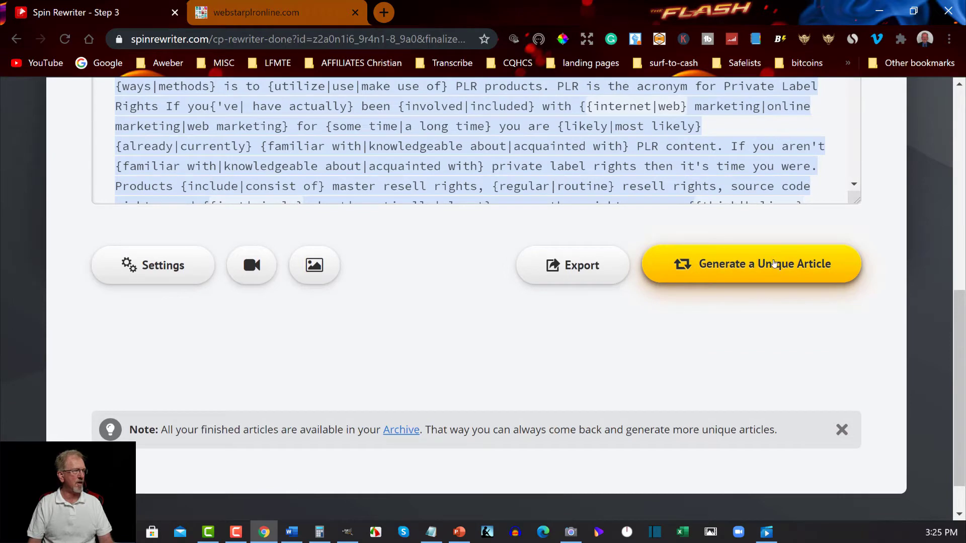
{"action": "left_click", "coordinate": [774, 263]}
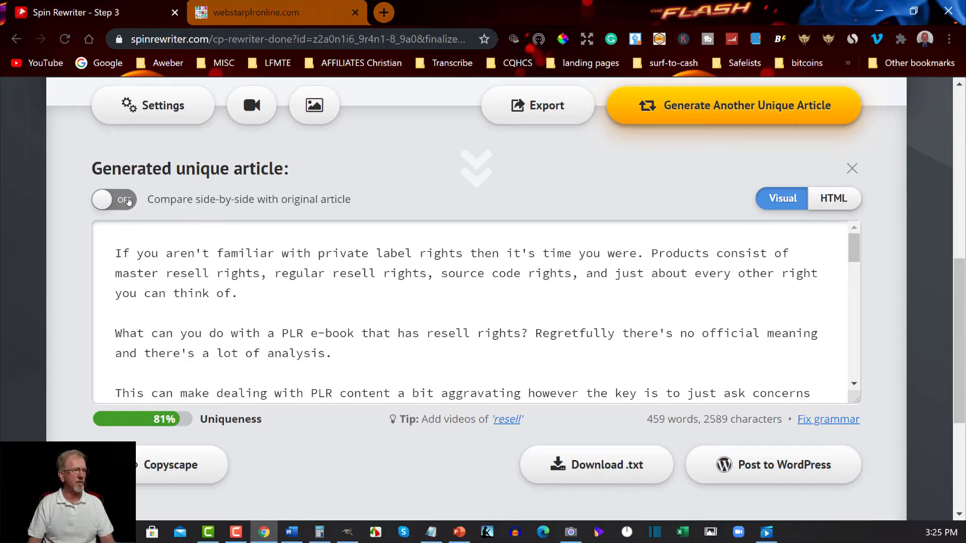
Compare the generated article with the original, then go back to the Step 2 synonym page.
{"action": "left_click", "coordinate": [129, 201]}
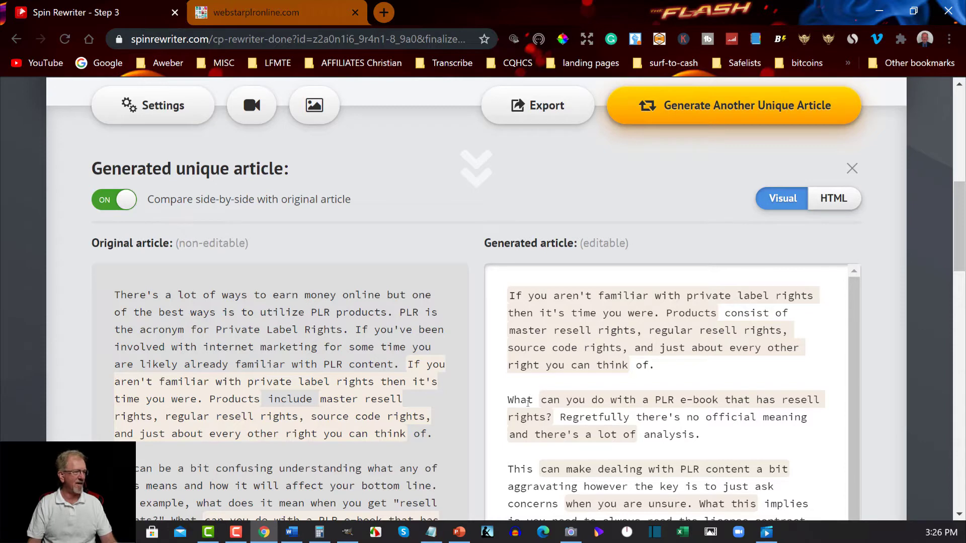
{"action": "scroll", "coordinate": [528, 403], "scroll_direction": "down", "scroll_amount": 3}
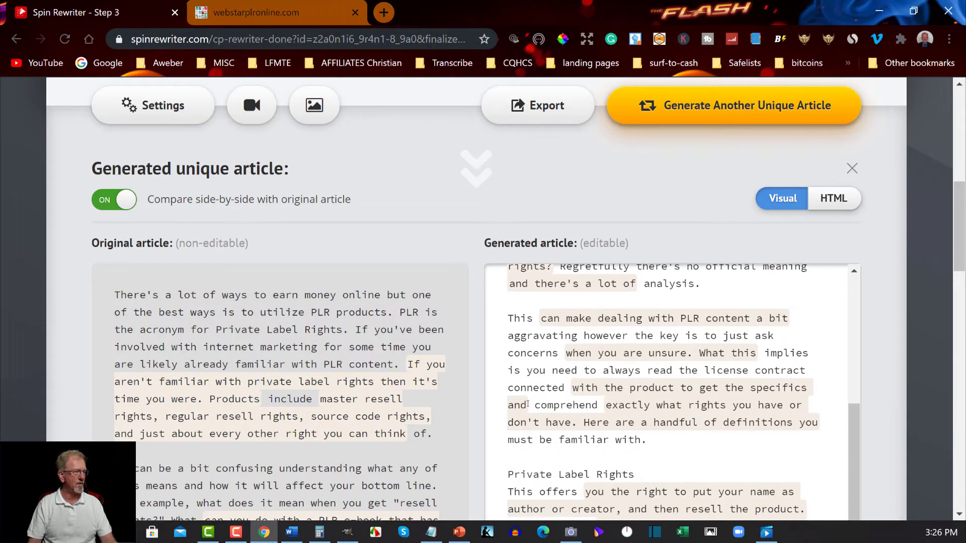
{"action": "scroll", "coordinate": [527, 403], "scroll_direction": "up", "scroll_amount": 3}
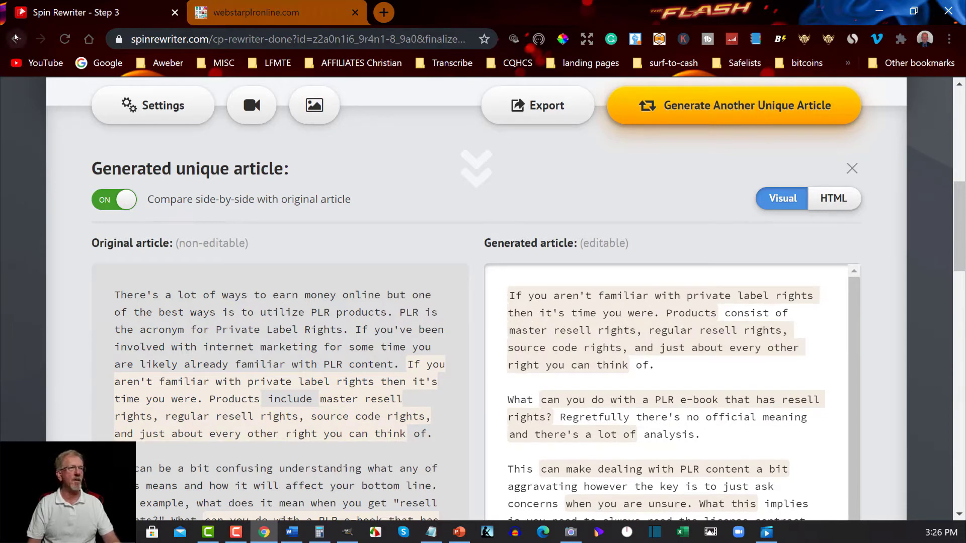
{"action": "left_click", "coordinate": [16, 38]}
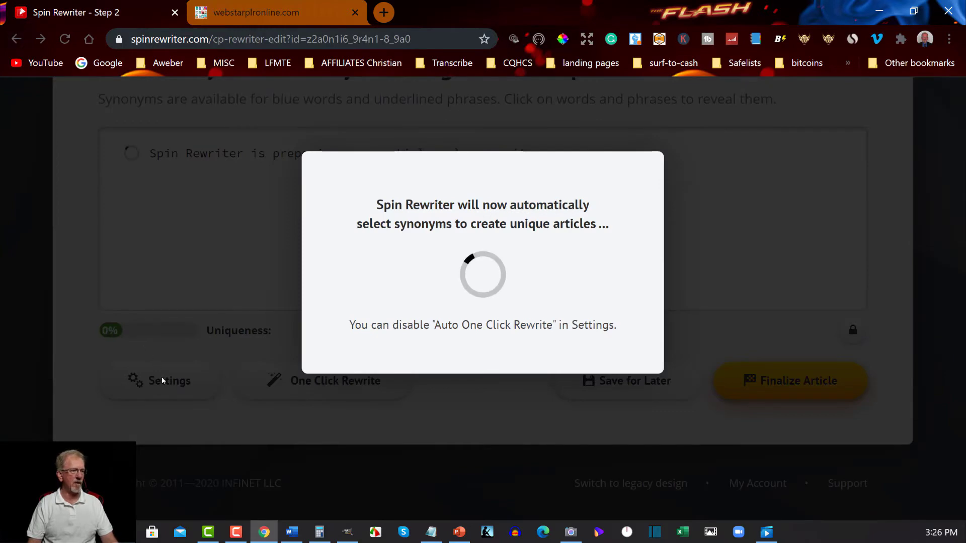
Return to the start page and begin a new single-article rewrite.
{"action": "left_click", "coordinate": [17, 39]}
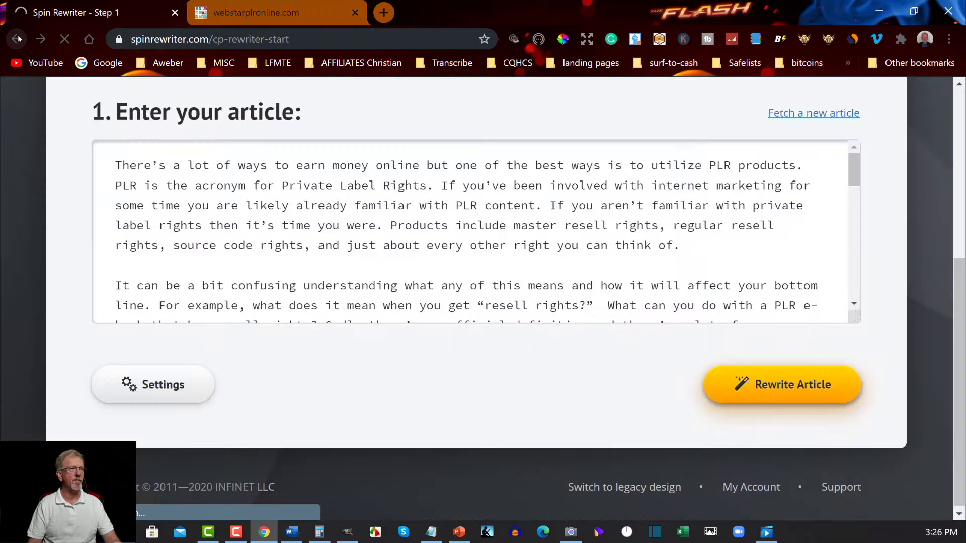
{"action": "left_click", "coordinate": [17, 38]}
{"action": "left_click", "coordinate": [248, 379]}
{"action": "scroll", "coordinate": [248, 389], "scroll_direction": "down", "scroll_amount": 6}
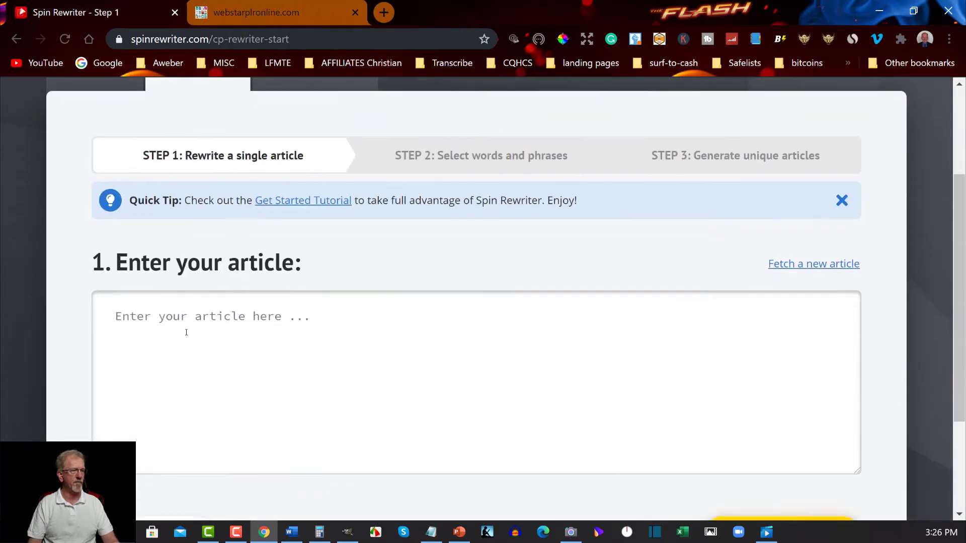
Turn off new paragraphs/summaries and whole-paragraph rewriting, browse the other settings tabs, and save.
{"action": "left_click", "coordinate": [151, 381]}
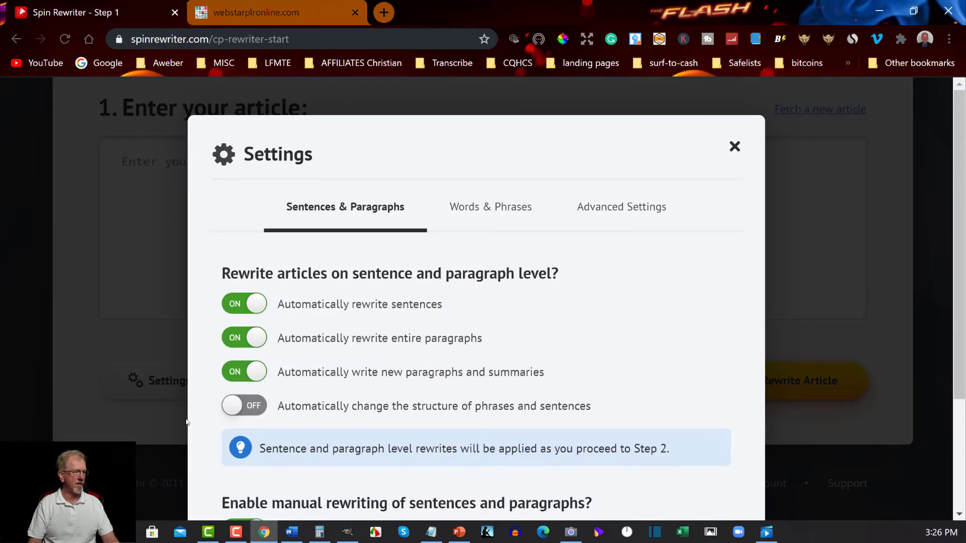
{"action": "left_click", "coordinate": [239, 376]}
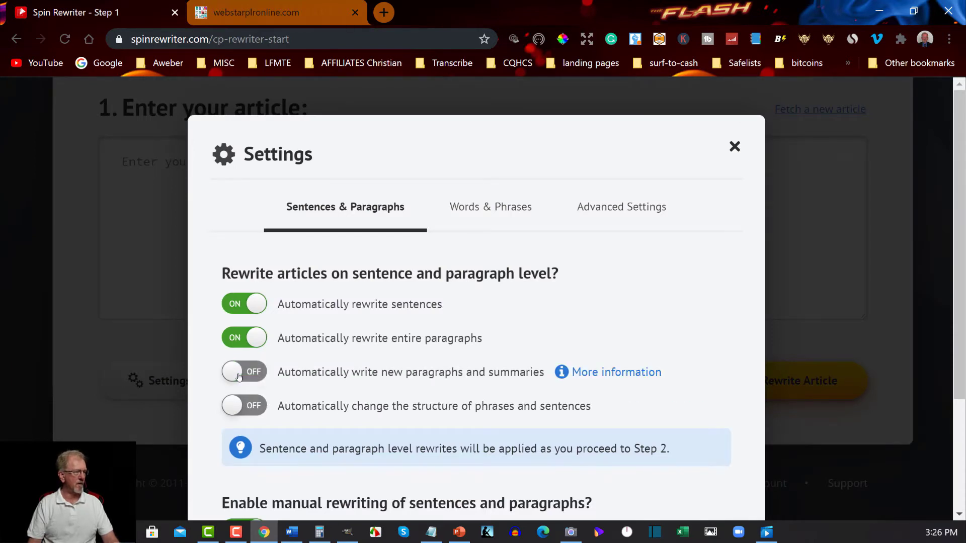
{"action": "left_click", "coordinate": [234, 339]}
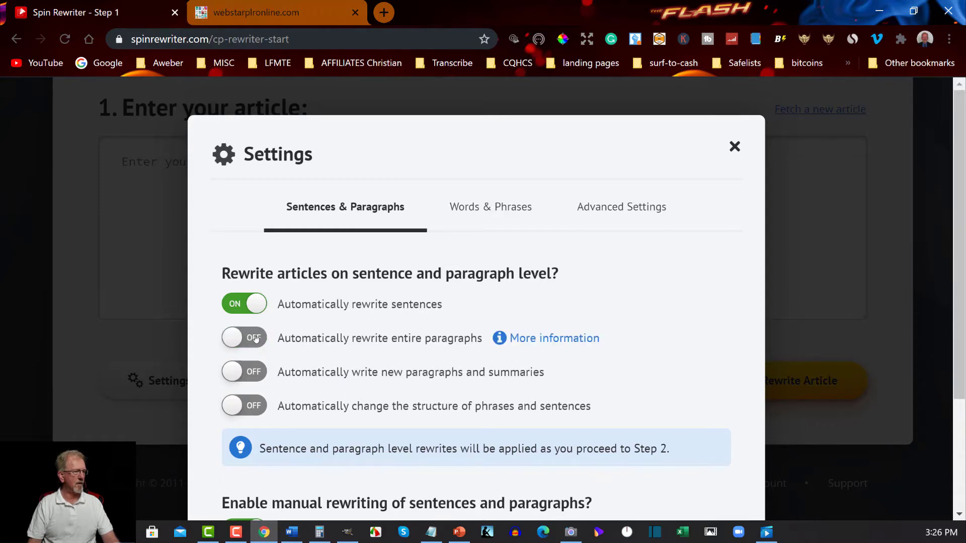
{"action": "scroll", "coordinate": [422, 375], "scroll_direction": "down", "scroll_amount": 3}
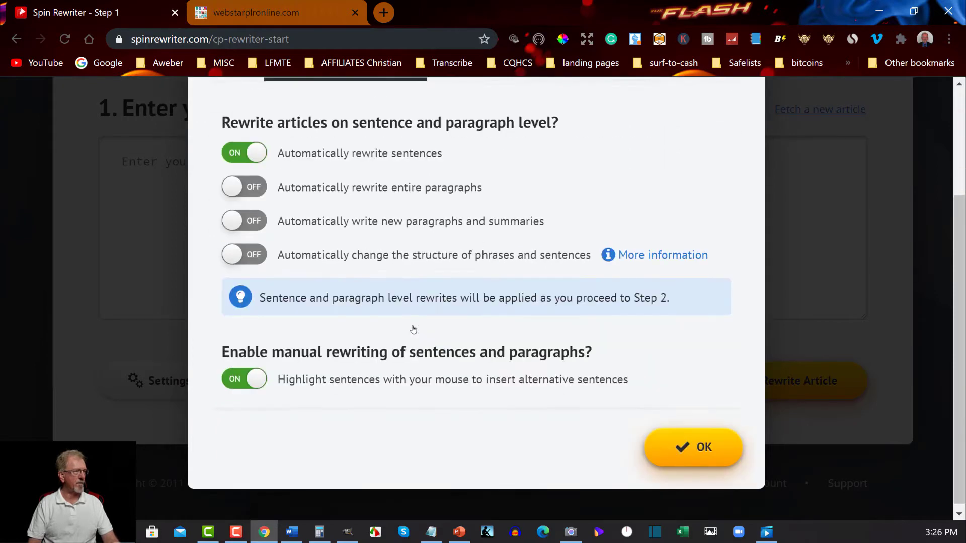
{"action": "scroll", "coordinate": [414, 330], "scroll_direction": "up", "scroll_amount": 3}
{"action": "left_click", "coordinate": [496, 204]}
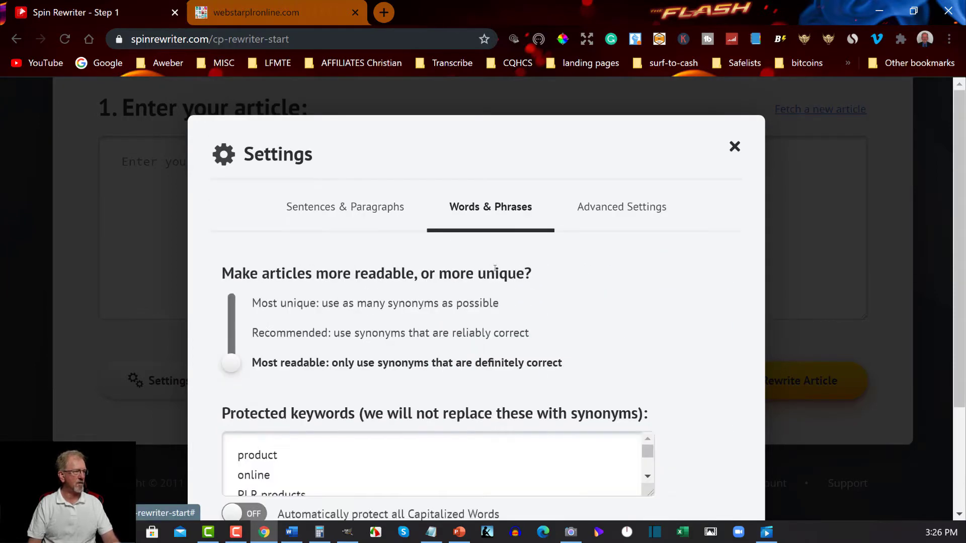
{"action": "left_click", "coordinate": [624, 206]}
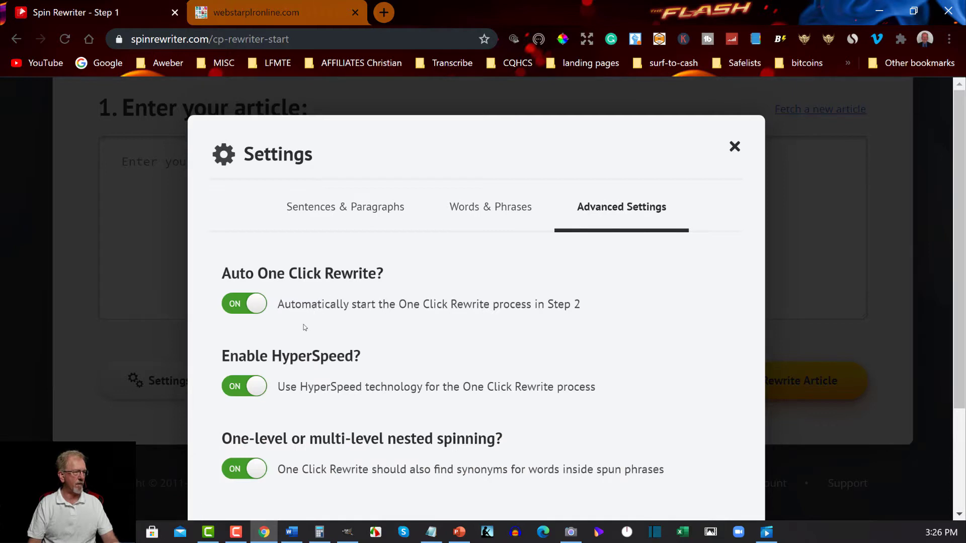
{"action": "scroll", "coordinate": [305, 327], "scroll_direction": "down", "scroll_amount": 2}
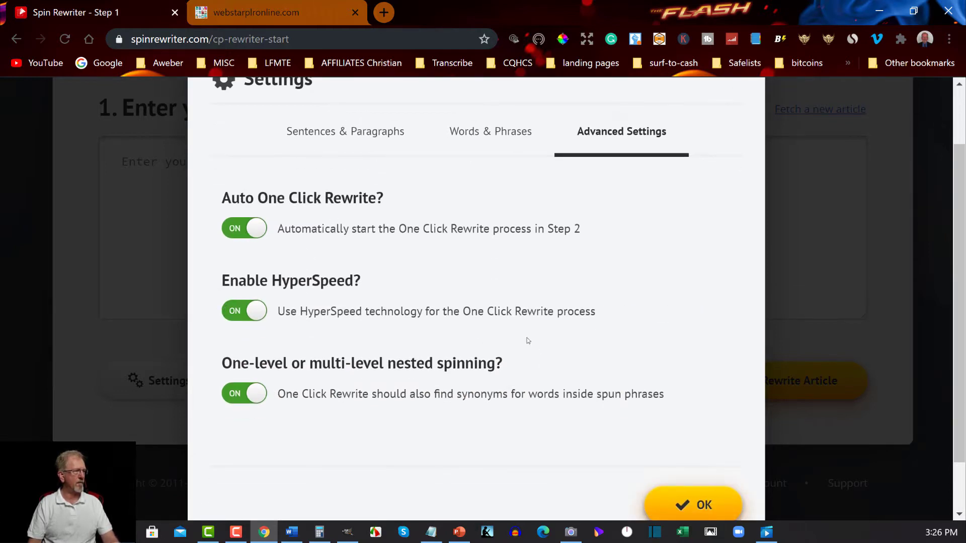
{"action": "left_click", "coordinate": [693, 501]}
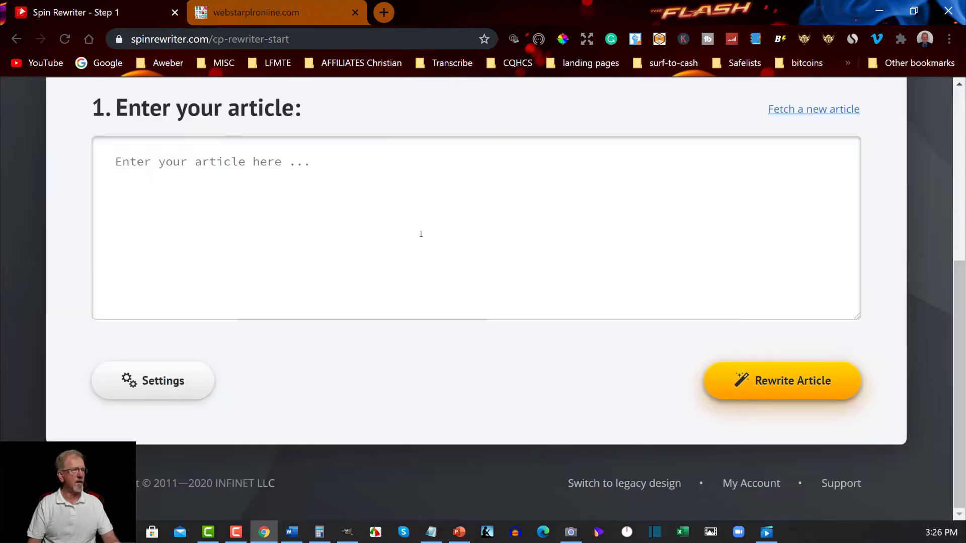
Rewrite the entered PLR article into spintax and finalize it at 99% uniqueness.
{"action": "left_click", "coordinate": [224, 161]}
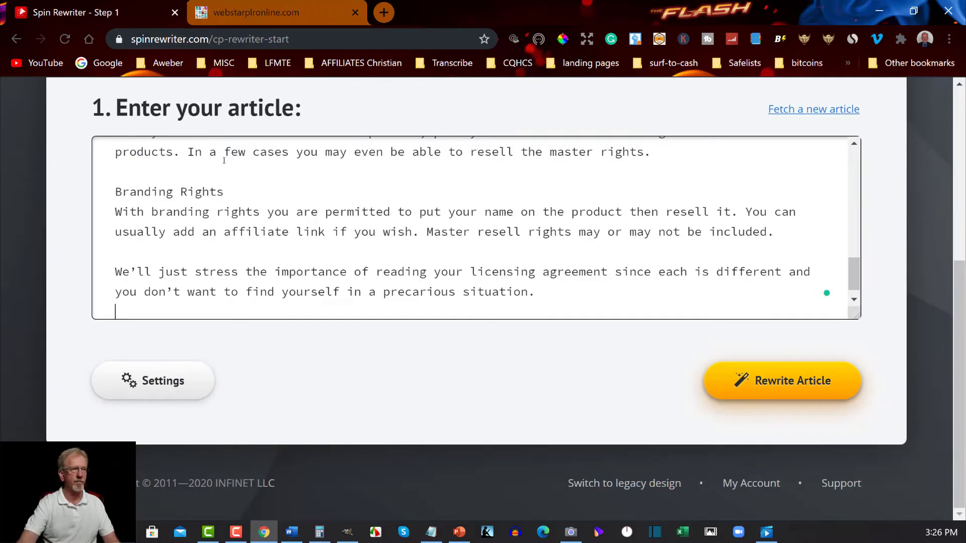
{"action": "left_click", "coordinate": [801, 378]}
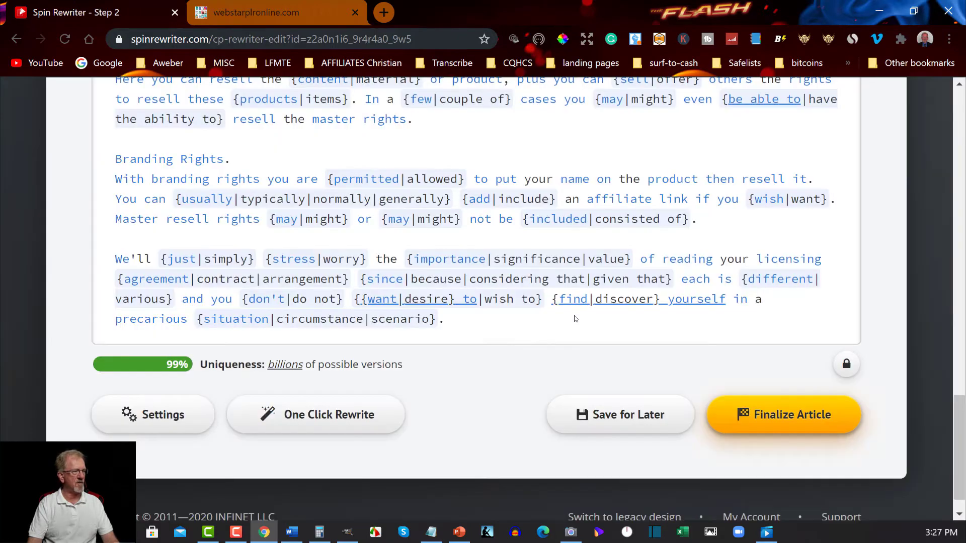
{"action": "left_click", "coordinate": [800, 414]}
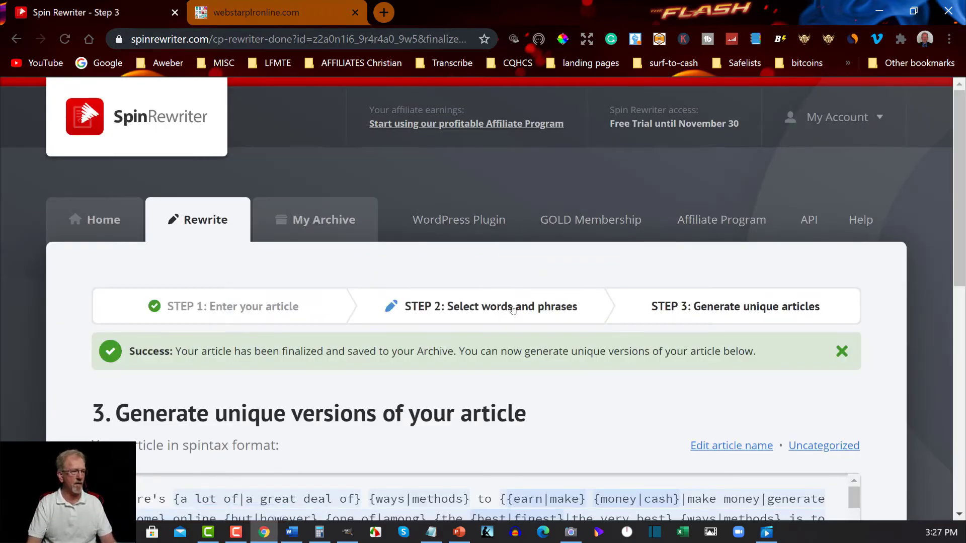
Generate a unique article and show it side by side with the original.
{"action": "scroll", "coordinate": [506, 318], "scroll_direction": "down", "scroll_amount": 2}
{"action": "scroll", "coordinate": [709, 270], "scroll_direction": "down", "scroll_amount": 8}
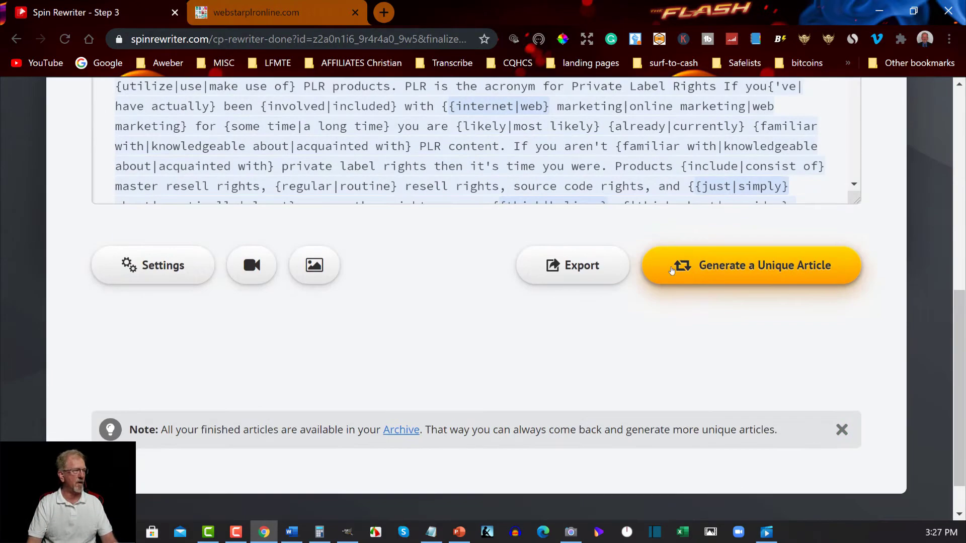
{"action": "left_click", "coordinate": [709, 271]}
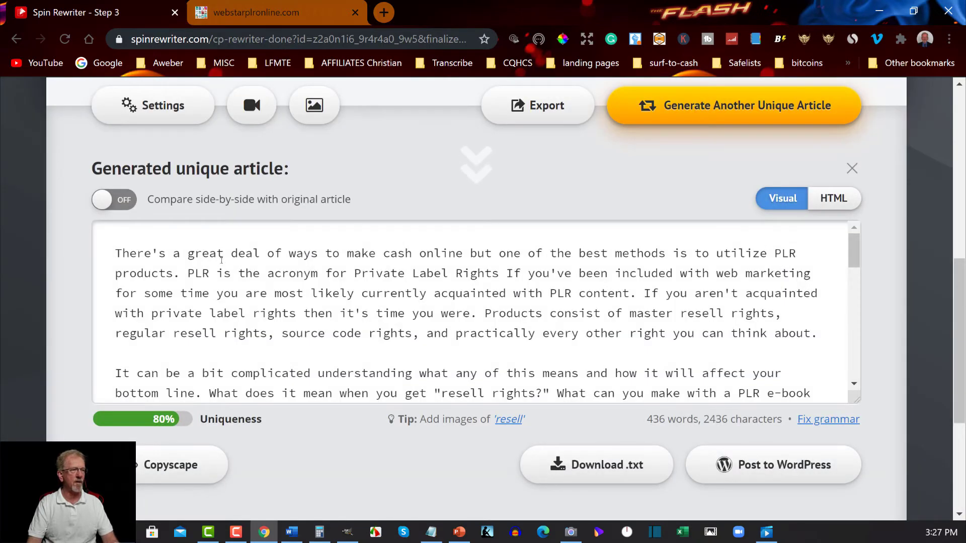
{"action": "left_click", "coordinate": [112, 202]}
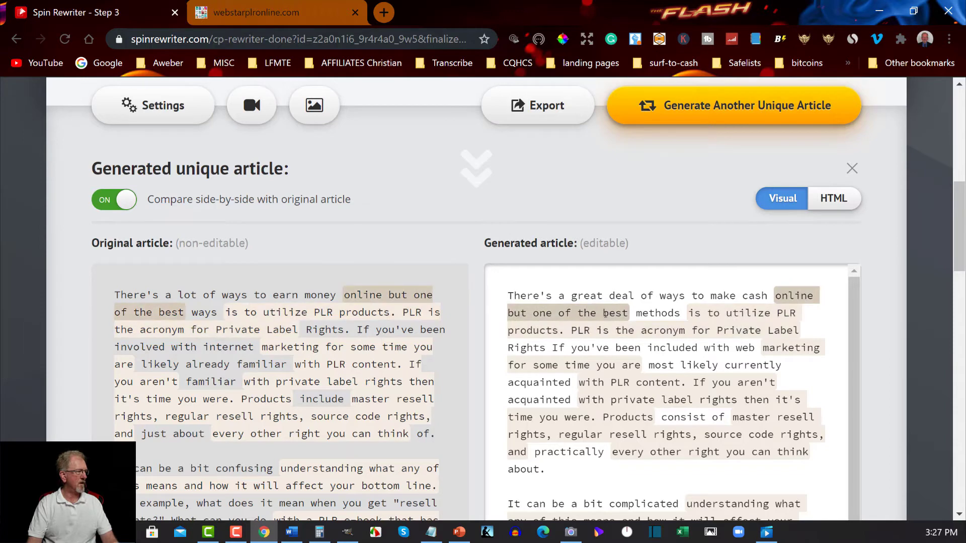
Replace 'best' with 'easiest', 'utilize' with 'make use of', and 'is the acronym for' with 'stands for'.
{"action": "left_click_drag", "start_coordinate": [604, 313], "coordinate": [629, 312]}
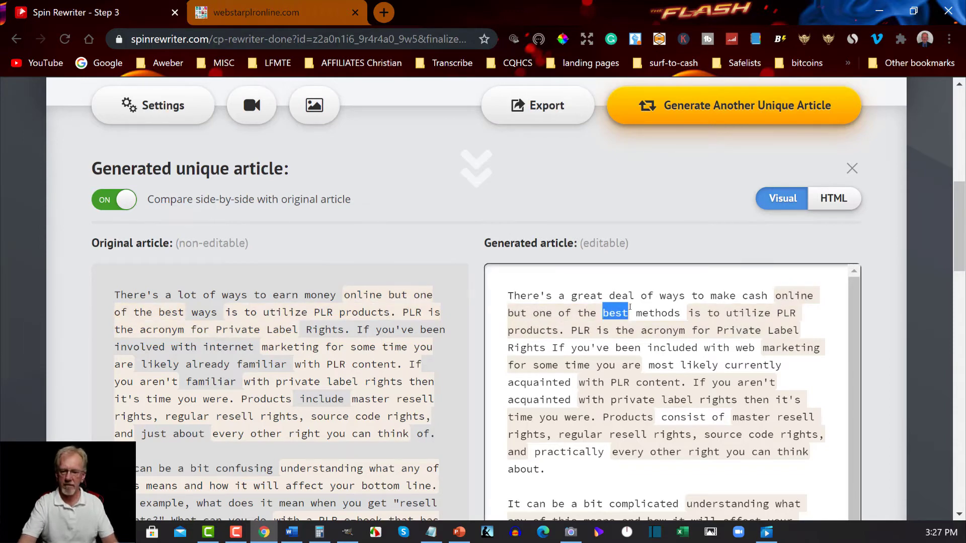
{"action": "type", "text": "eas"}
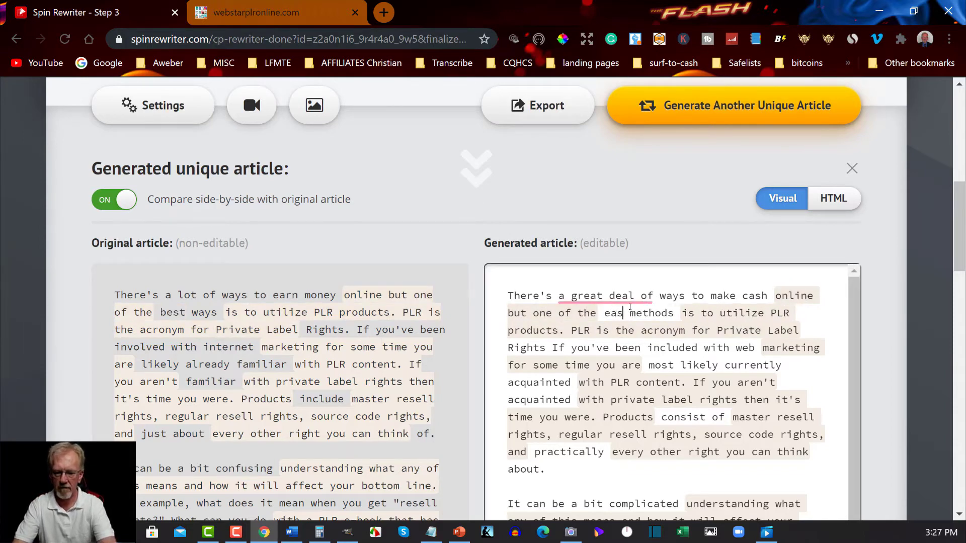
{"action": "type", "text": "iest"}
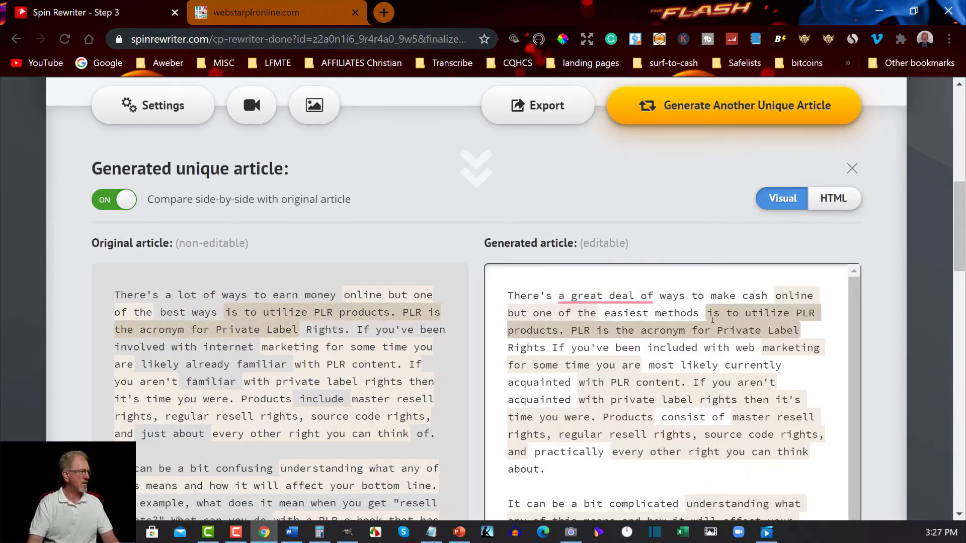
{"action": "left_click_drag", "start_coordinate": [746, 313], "coordinate": [789, 311]}
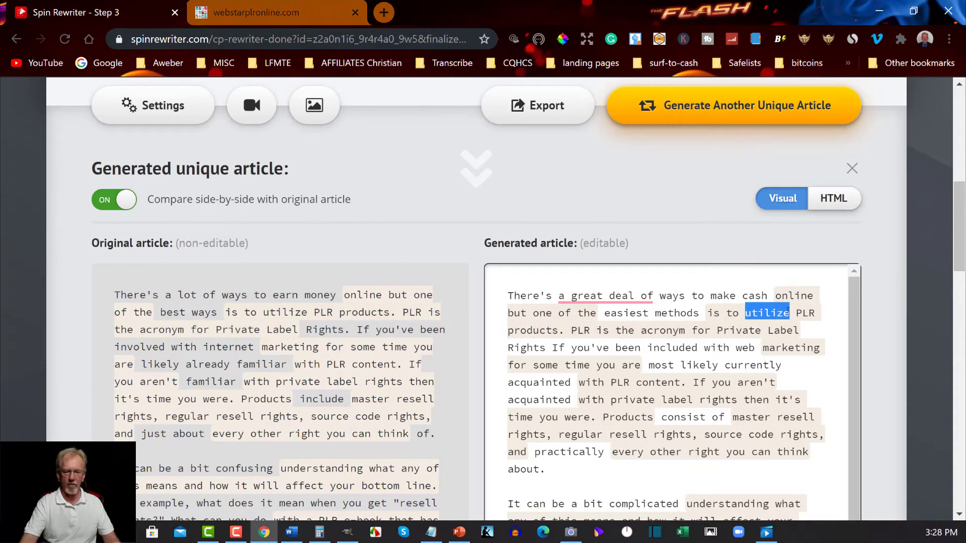
{"action": "type", "text": "make use o"}
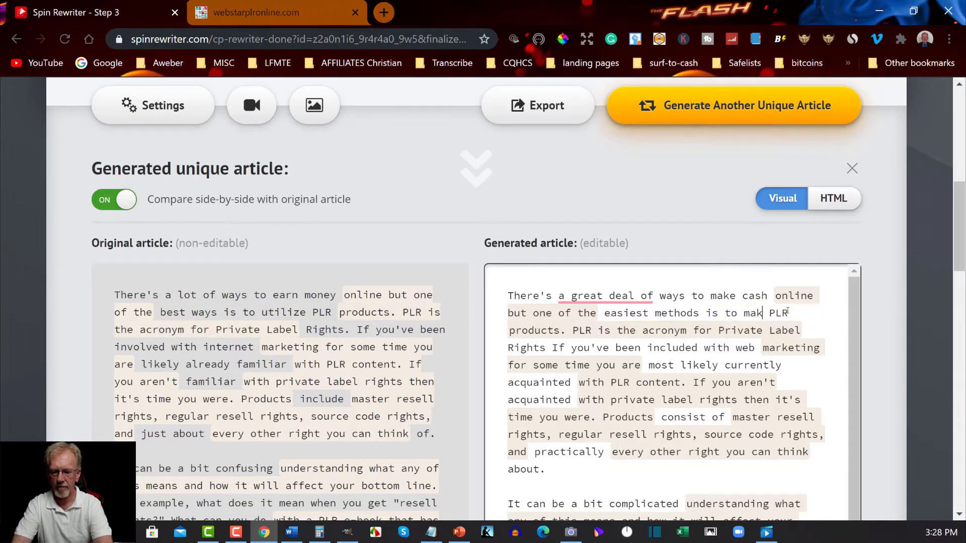
{"action": "type", "text": "f"}
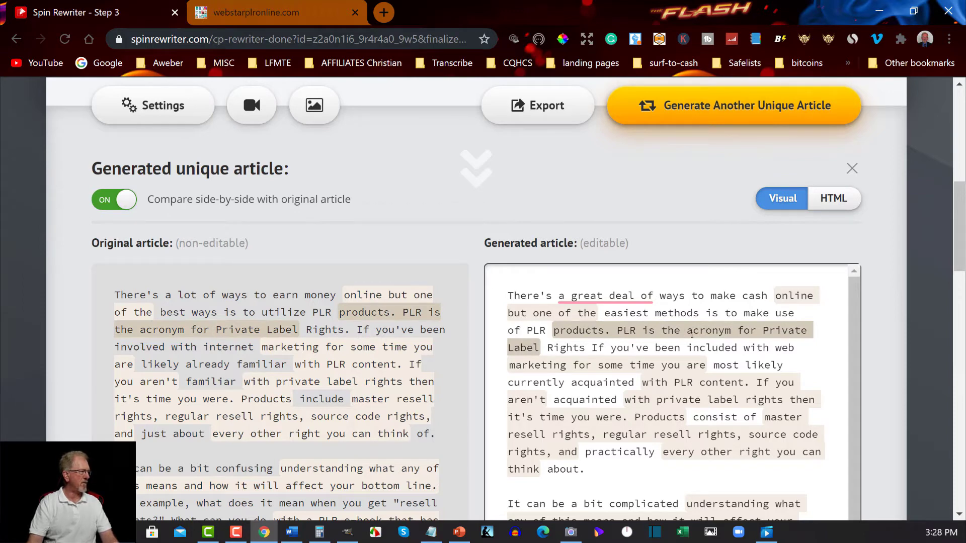
{"action": "left_click_drag", "start_coordinate": [642, 332], "coordinate": [732, 330]}
{"action": "type", "text": "s"}
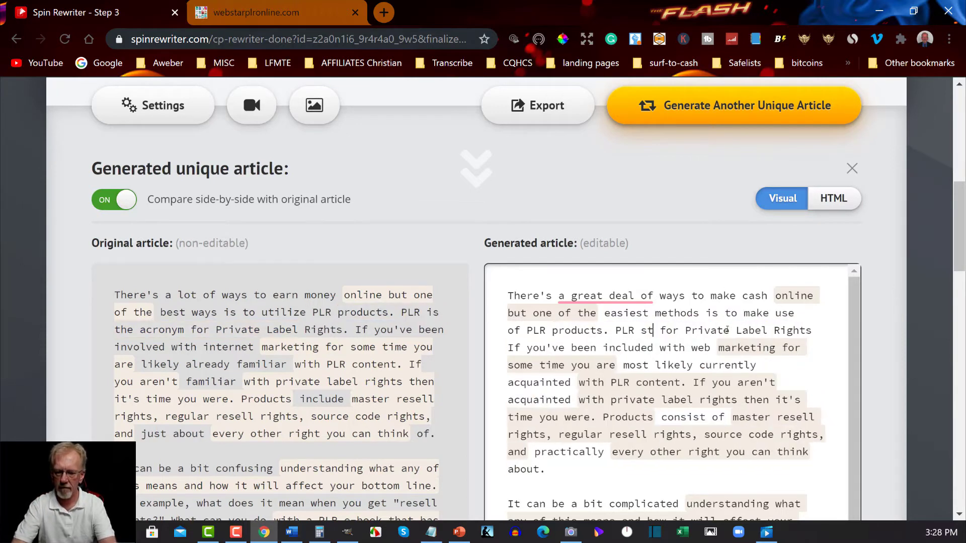
{"action": "type", "text": "tands"}
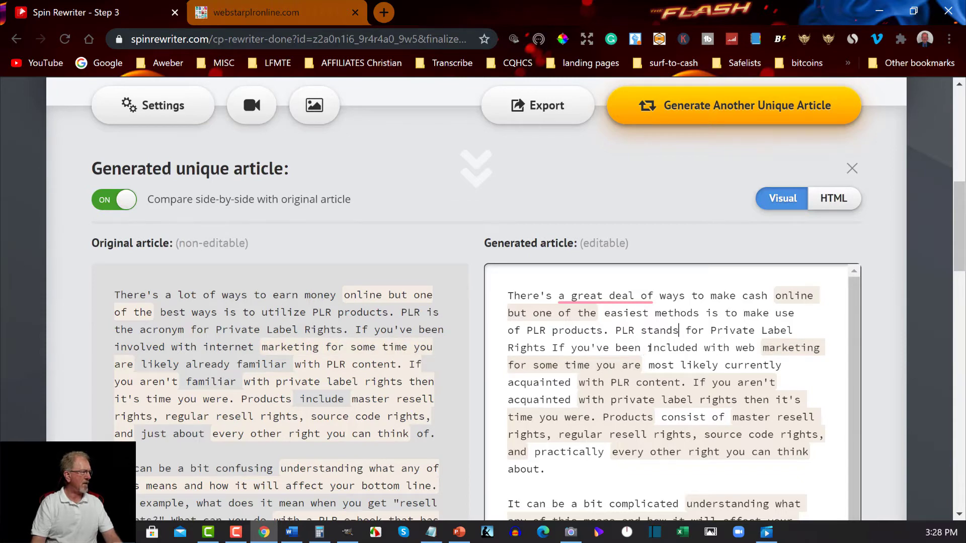
Change 'included' to 'around', 'with web' to 'online', and 'some' to 'any'.
{"action": "left_click_drag", "start_coordinate": [647, 348], "coordinate": [684, 343]}
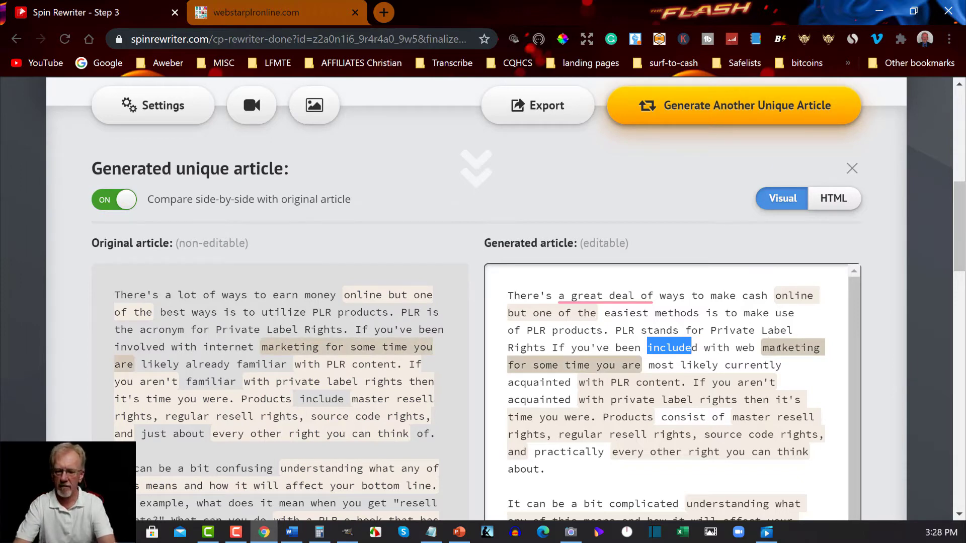
{"action": "type", "text": "around"}
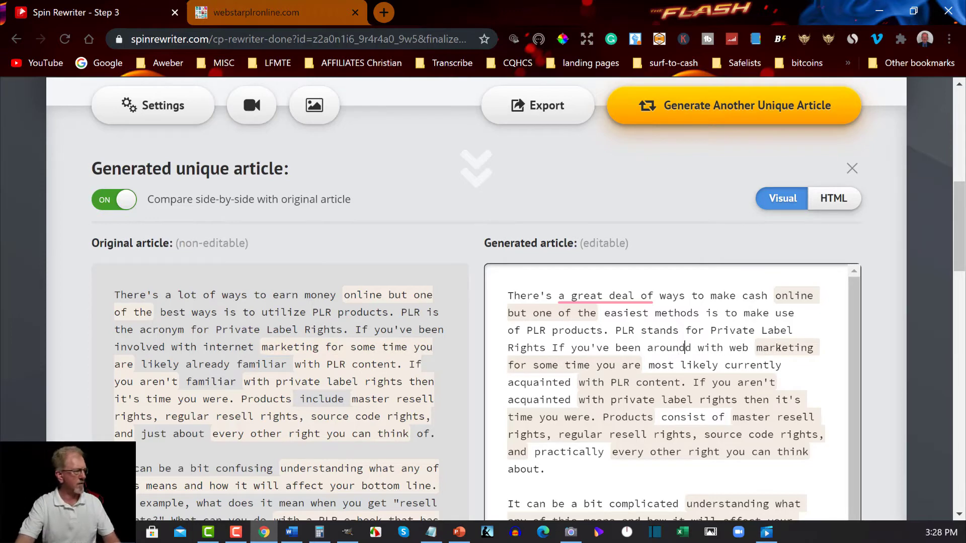
{"action": "key", "text": "Delete"}
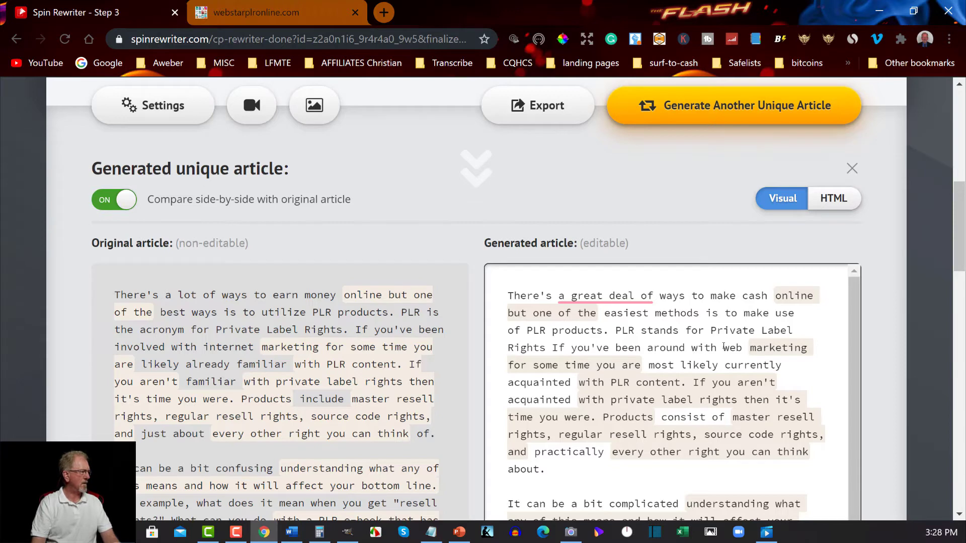
{"action": "left_click_drag", "start_coordinate": [724, 348], "coordinate": [744, 346]}
{"action": "type", "text": "online"}
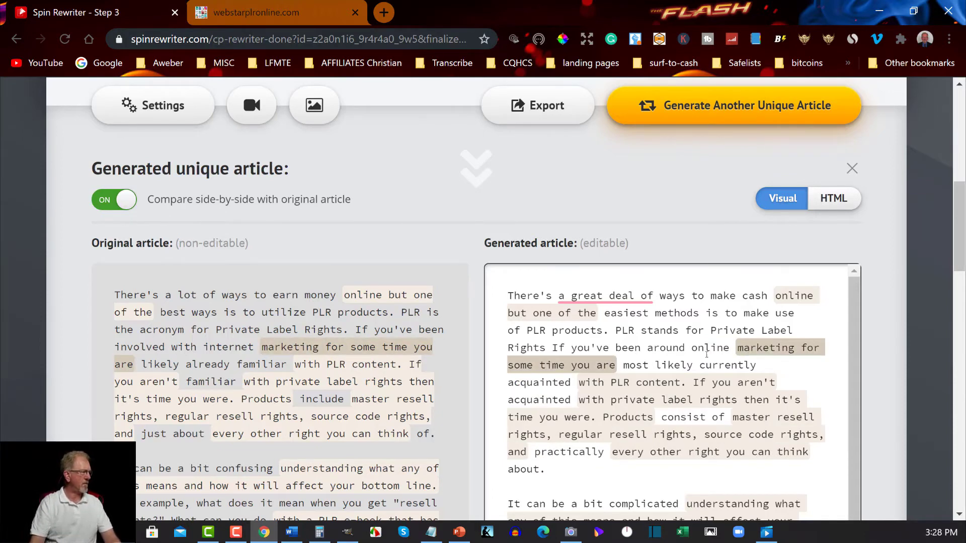
{"action": "left_click_drag", "start_coordinate": [534, 367], "coordinate": [507, 366]}
{"action": "type", "text": "any"}
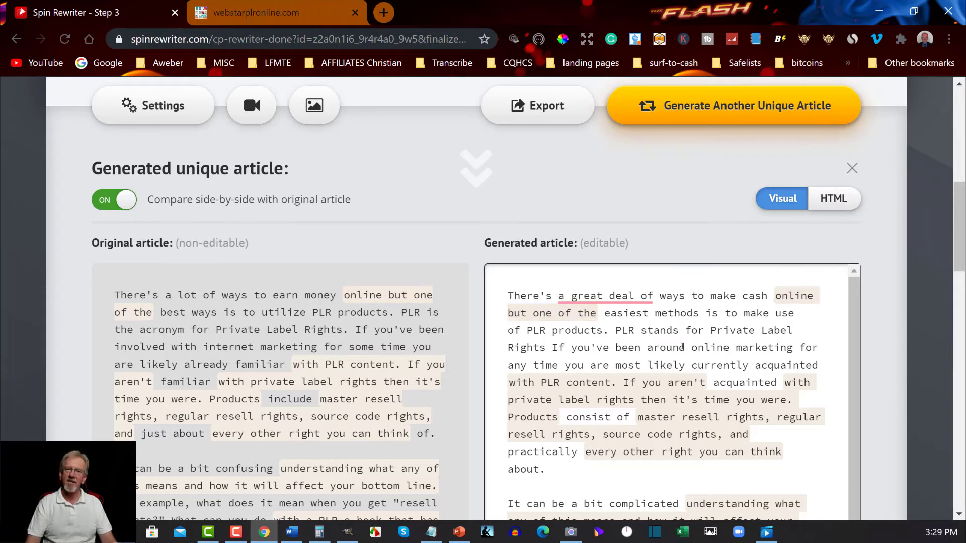
Delete 'currently' and the repeated 'acquainted with private label rights' phrase.
{"action": "scroll", "coordinate": [682, 348], "scroll_direction": "down", "scroll_amount": 1}
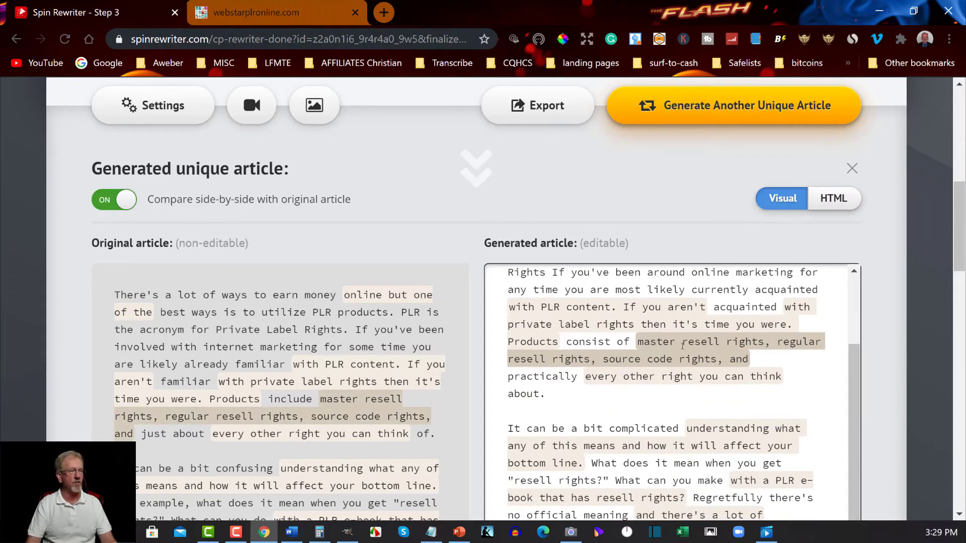
{"action": "scroll", "coordinate": [682, 346], "scroll_direction": "down", "scroll_amount": 2}
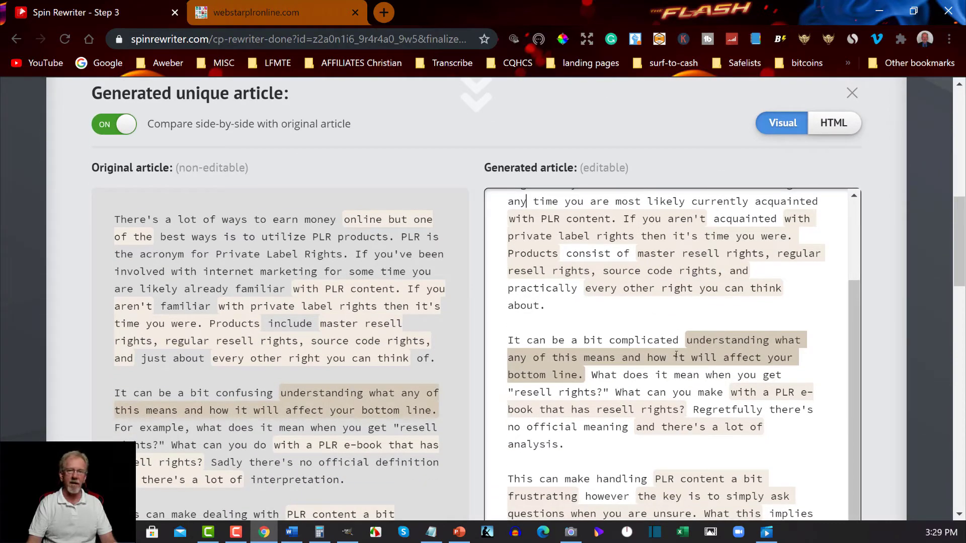
{"action": "scroll", "coordinate": [677, 355], "scroll_direction": "up", "scroll_amount": 1}
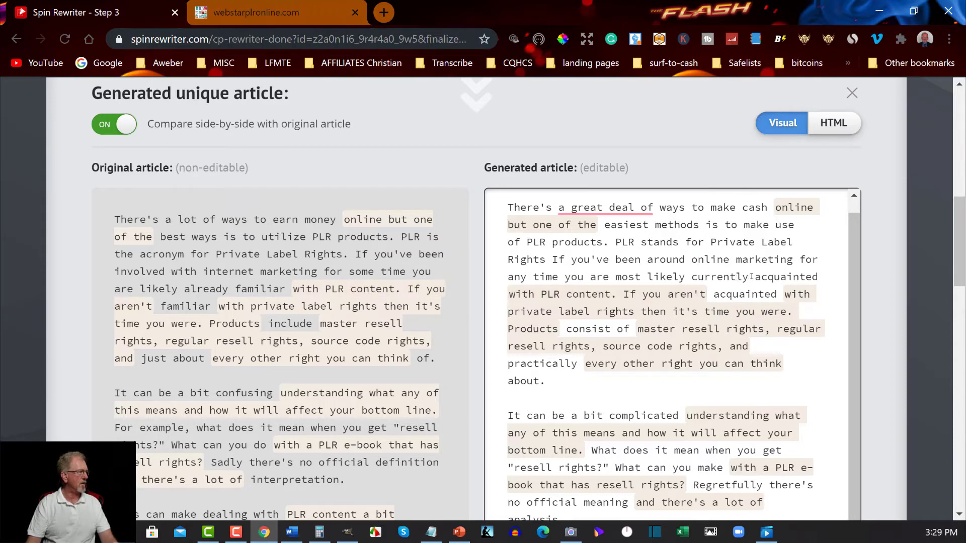
{"action": "left_click_drag", "start_coordinate": [749, 276], "coordinate": [690, 277]}
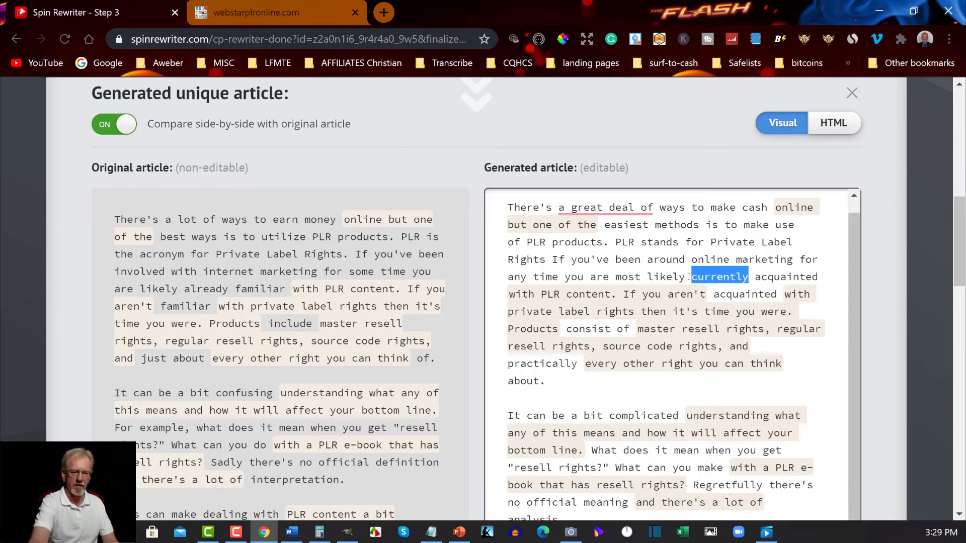
{"action": "key", "text": "BackSpace"}
{"action": "key", "text": "BackSpace"}
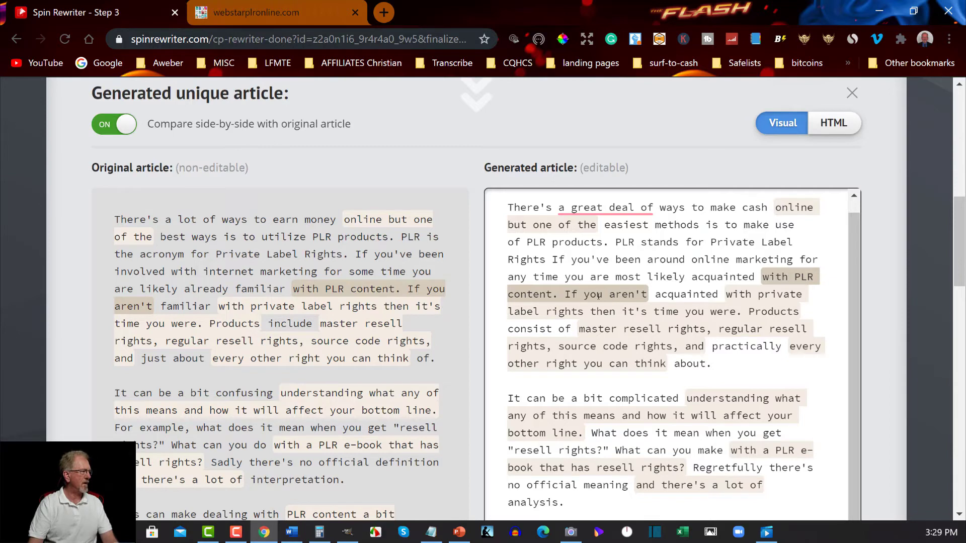
{"action": "left_click_drag", "start_coordinate": [655, 294], "coordinate": [590, 314]}
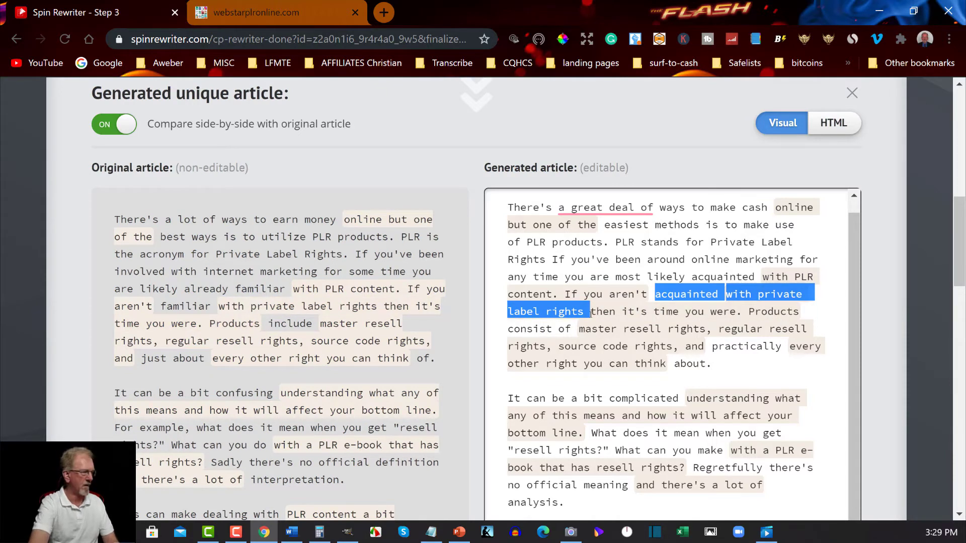
{"action": "key", "text": "BackSpace"}
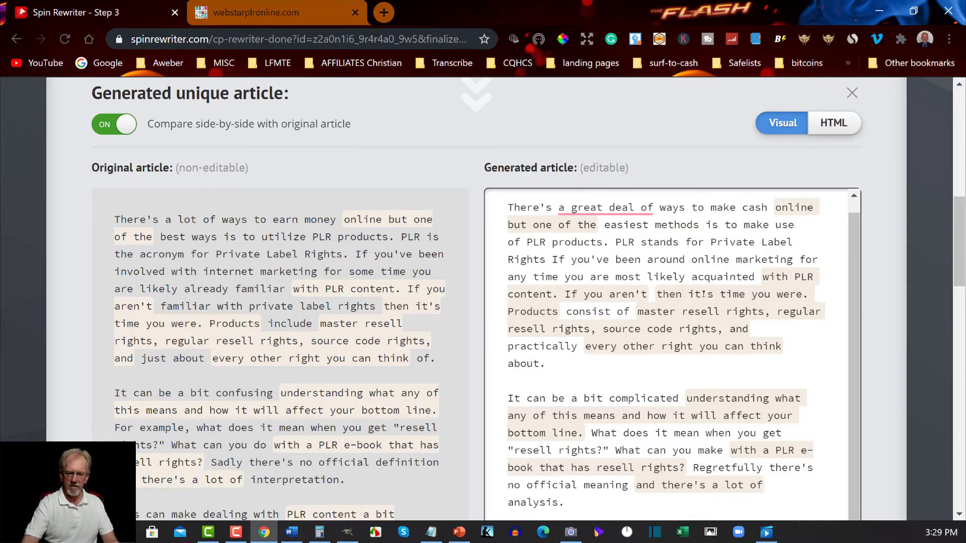
Change 'it's' to 'it is' in the generated article.
{"action": "left_click", "coordinate": [705, 294]}
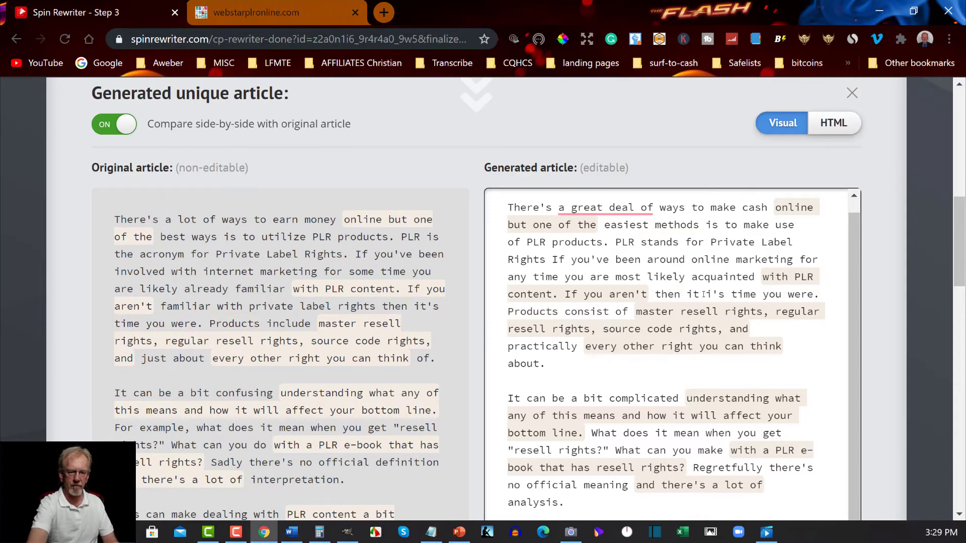
{"action": "type", "text": "i"}
{"action": "key", "text": "Delete"}
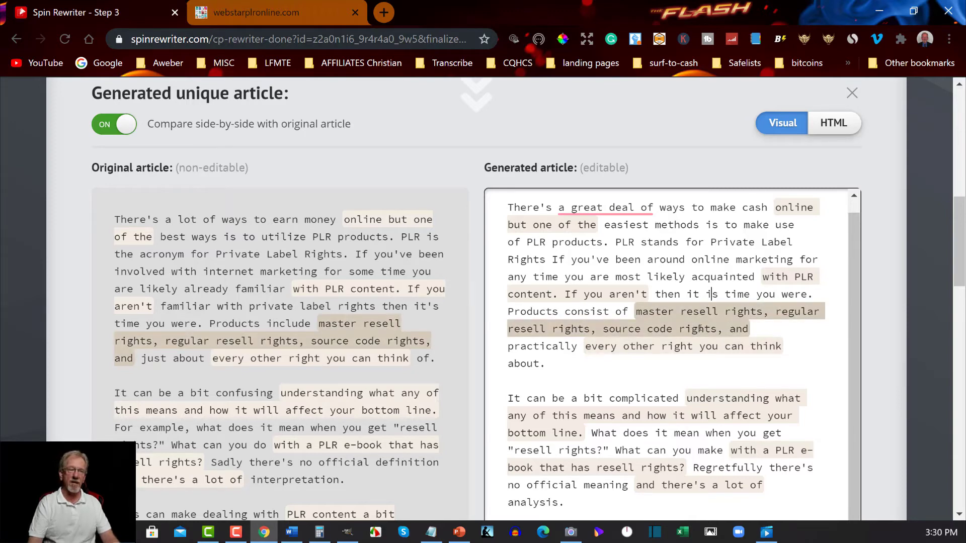
{"action": "scroll", "coordinate": [699, 330], "scroll_direction": "down", "scroll_amount": 2}
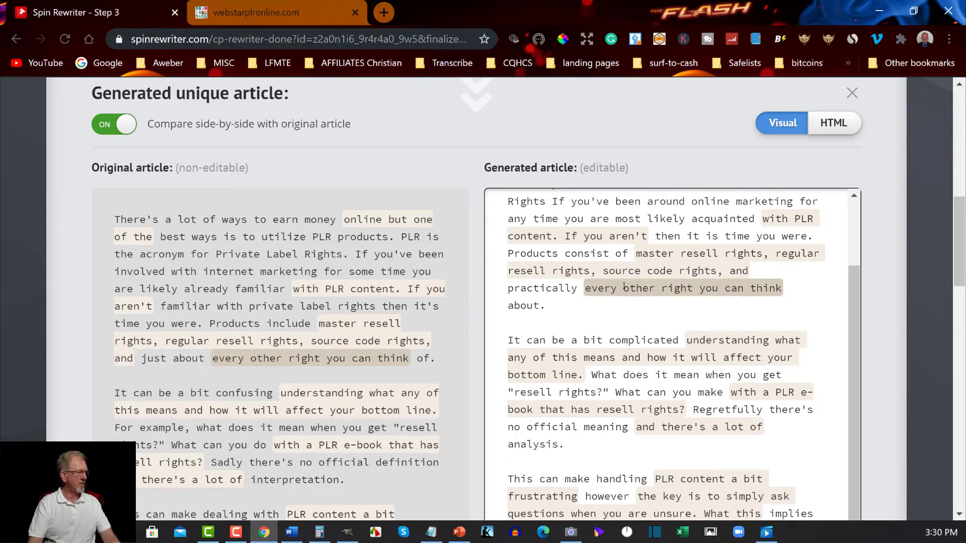
{"action": "scroll", "coordinate": [611, 274], "scroll_direction": "down", "scroll_amount": 2}
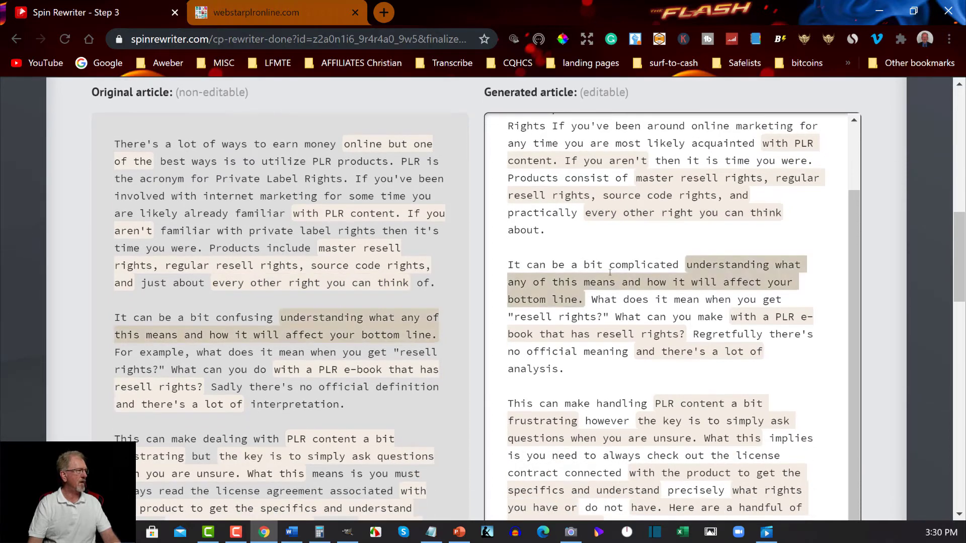
Replace 'any' with 'some' and 'bottom line' with 'income', removing the doubled space.
{"action": "left_click", "coordinate": [651, 282]}
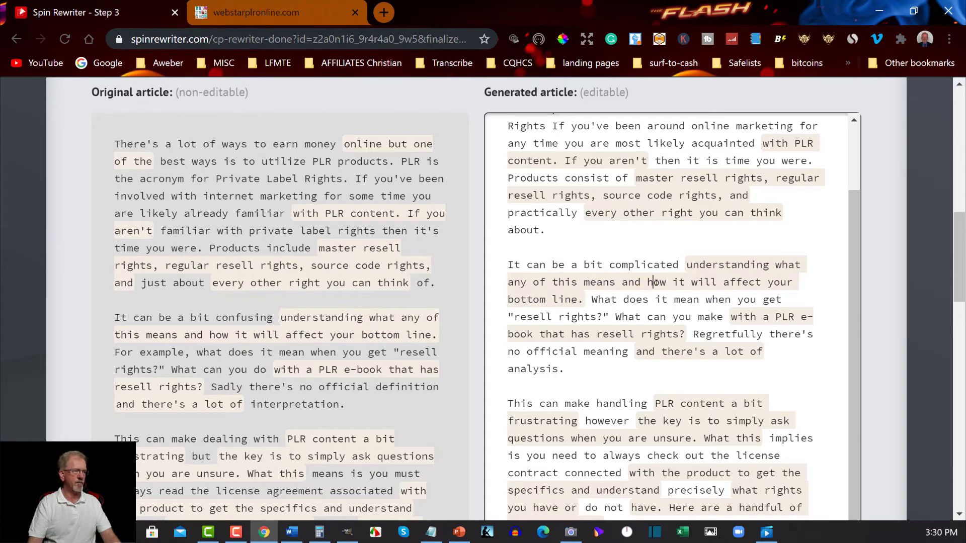
{"action": "left_click", "coordinate": [533, 283]}
{"action": "left_click_drag", "start_coordinate": [527, 282], "coordinate": [507, 278]}
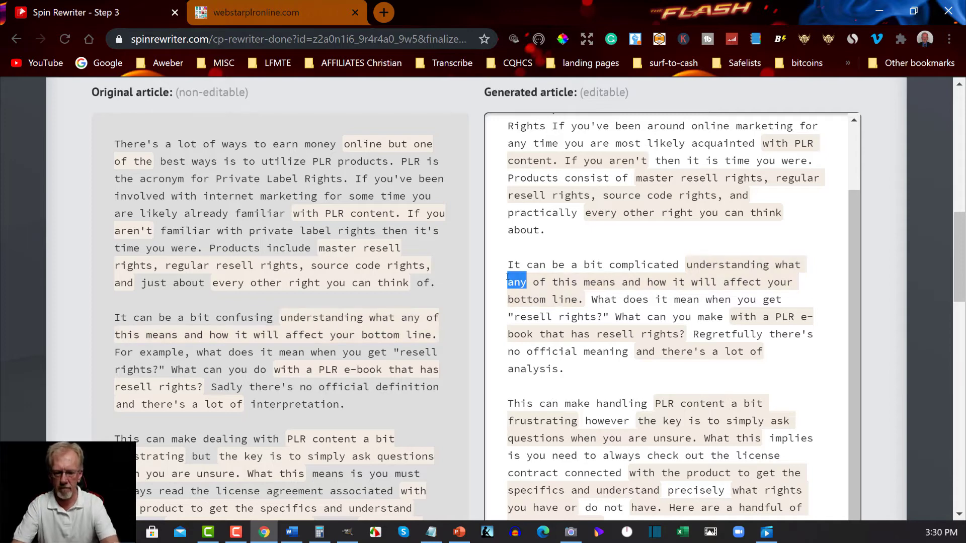
{"action": "type", "text": "some"}
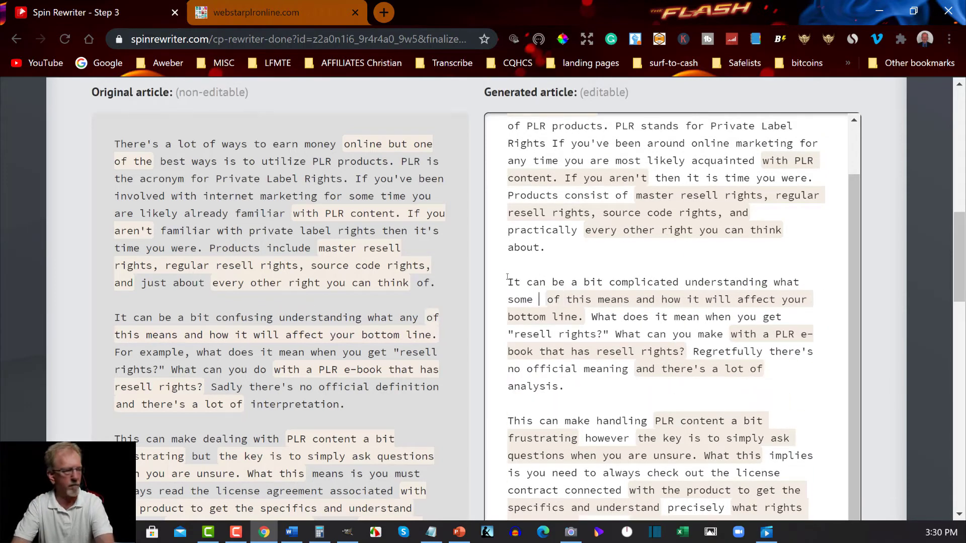
{"action": "key", "text": "BackSpace"}
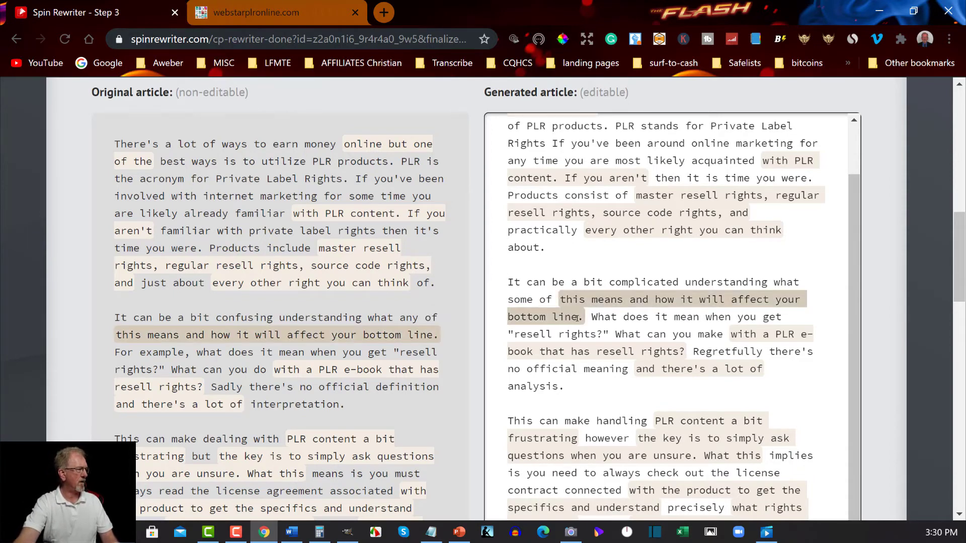
{"action": "left_click_drag", "start_coordinate": [577, 318], "coordinate": [510, 318]}
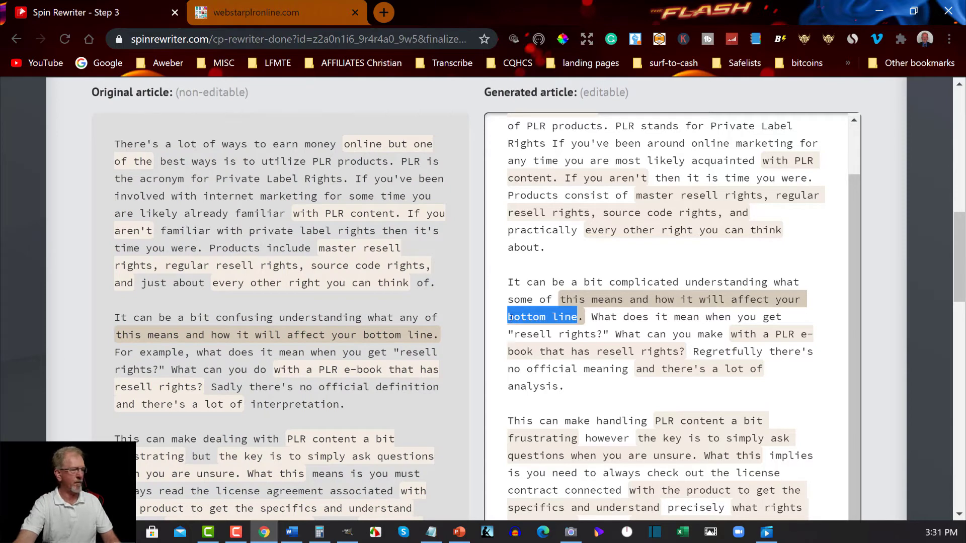
{"action": "type", "text": "income"}
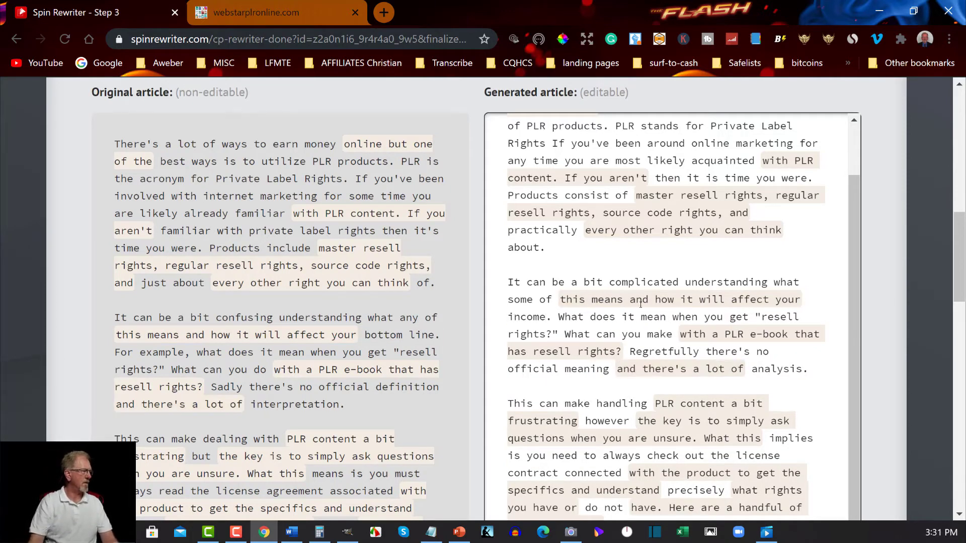
{"action": "scroll", "coordinate": [660, 306], "scroll_direction": "down", "scroll_amount": 2}
{"action": "scroll", "coordinate": [660, 307], "scroll_direction": "down", "scroll_amount": 3}
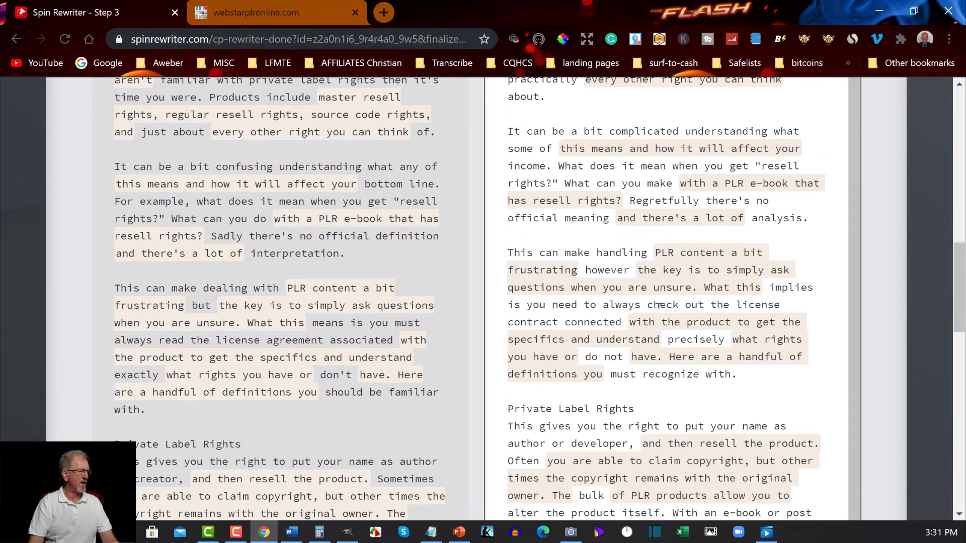
{"action": "scroll", "coordinate": [659, 307], "scroll_direction": "down", "scroll_amount": 5}
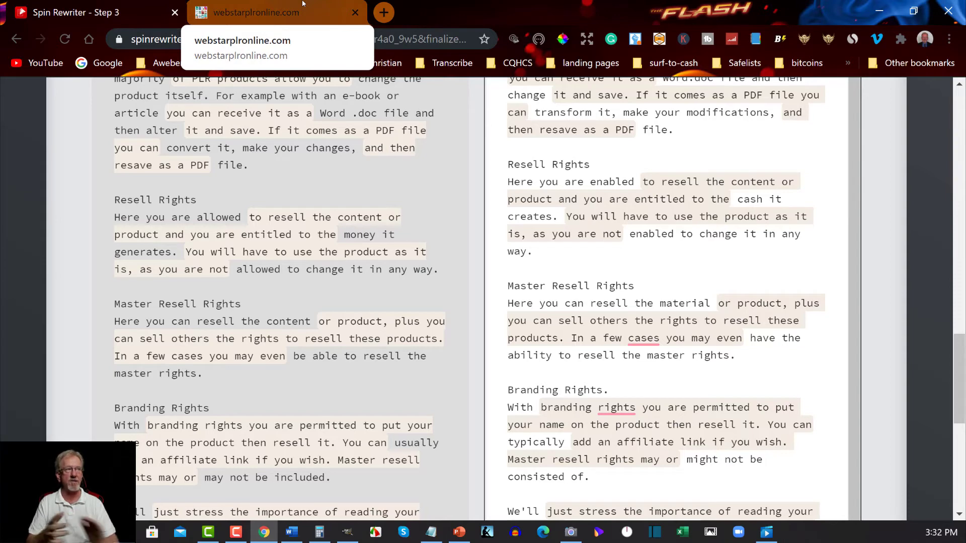
Bring up the webstarplronline.com store and browse its Resell Rights ebook listings and prices.
{"action": "left_click", "coordinate": [303, 4]}
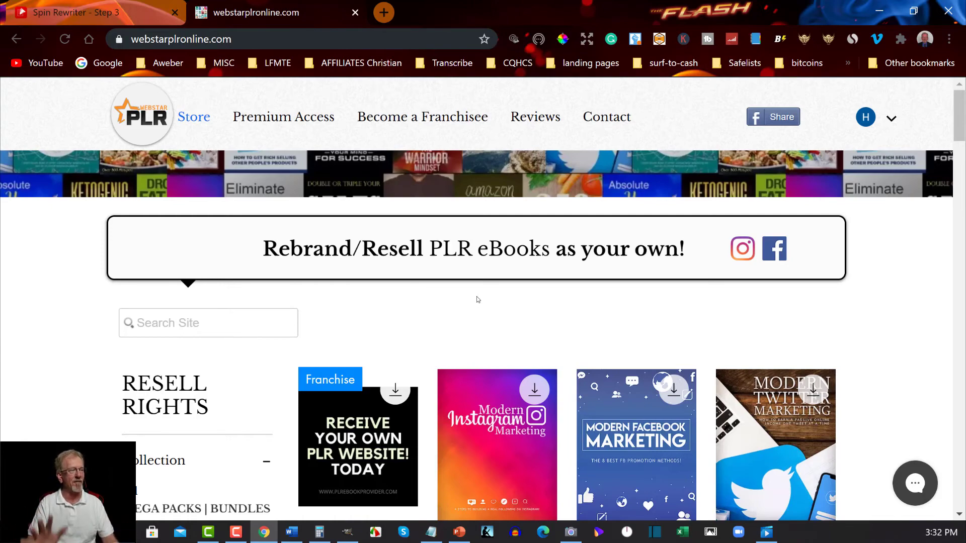
{"action": "scroll", "coordinate": [477, 299], "scroll_direction": "down", "scroll_amount": 1}
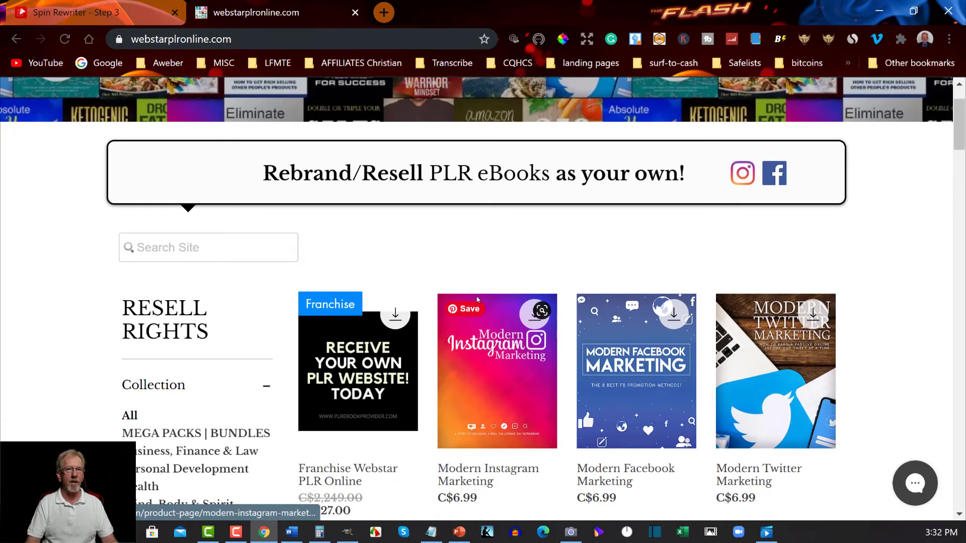
{"action": "scroll", "coordinate": [477, 300], "scroll_direction": "down", "scroll_amount": 4}
{"action": "scroll", "coordinate": [478, 300], "scroll_direction": "down", "scroll_amount": 3}
{"action": "scroll", "coordinate": [477, 301], "scroll_direction": "down", "scroll_amount": 2}
{"action": "scroll", "coordinate": [477, 301], "scroll_direction": "up", "scroll_amount": 4}
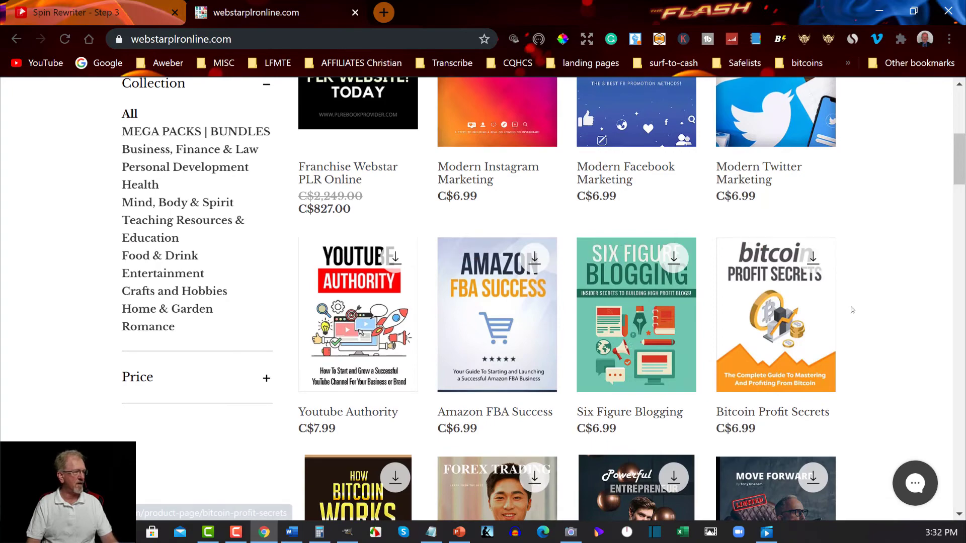
{"action": "scroll", "coordinate": [852, 307], "scroll_direction": "down", "scroll_amount": 5}
{"action": "scroll", "coordinate": [250, 304], "scroll_direction": "up", "scroll_amount": 7}
{"action": "scroll", "coordinate": [57, 263], "scroll_direction": "down", "scroll_amount": 1}
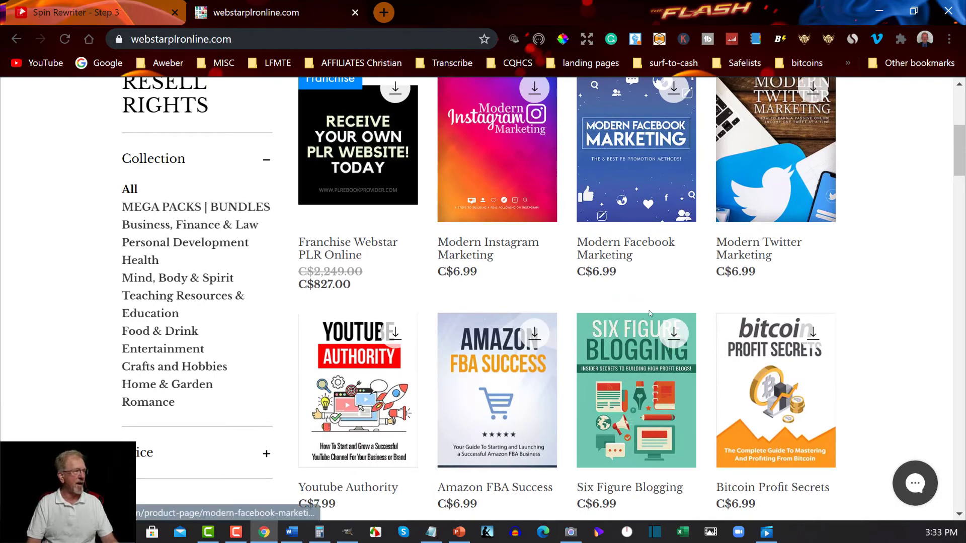
{"action": "scroll", "coordinate": [512, 238], "scroll_direction": "down", "scroll_amount": 5}
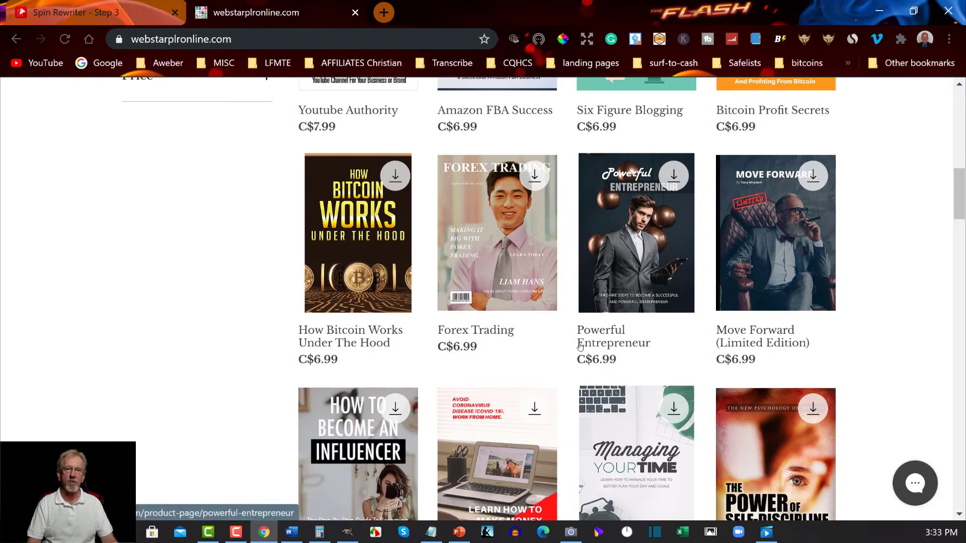
{"action": "scroll", "coordinate": [579, 347], "scroll_direction": "up", "scroll_amount": 15}
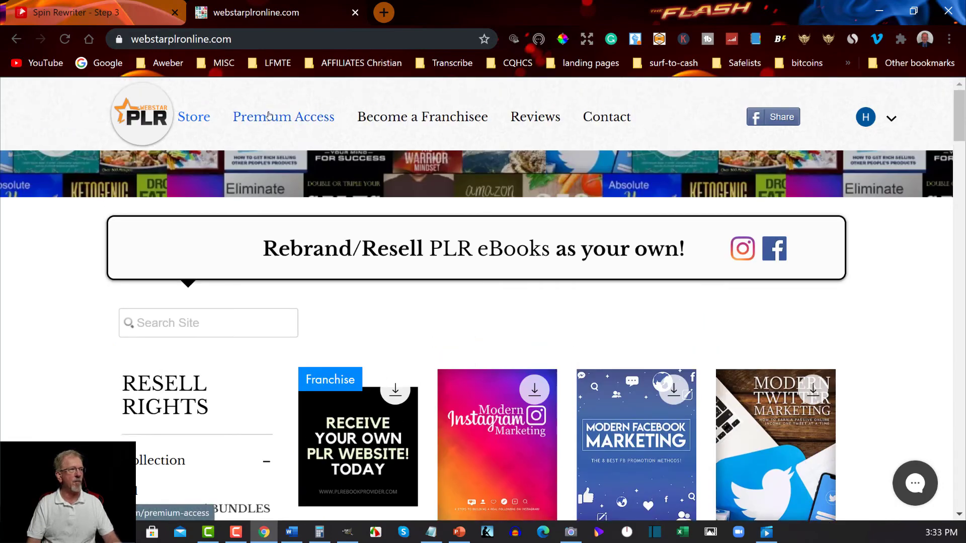
{"action": "left_click", "coordinate": [268, 116]}
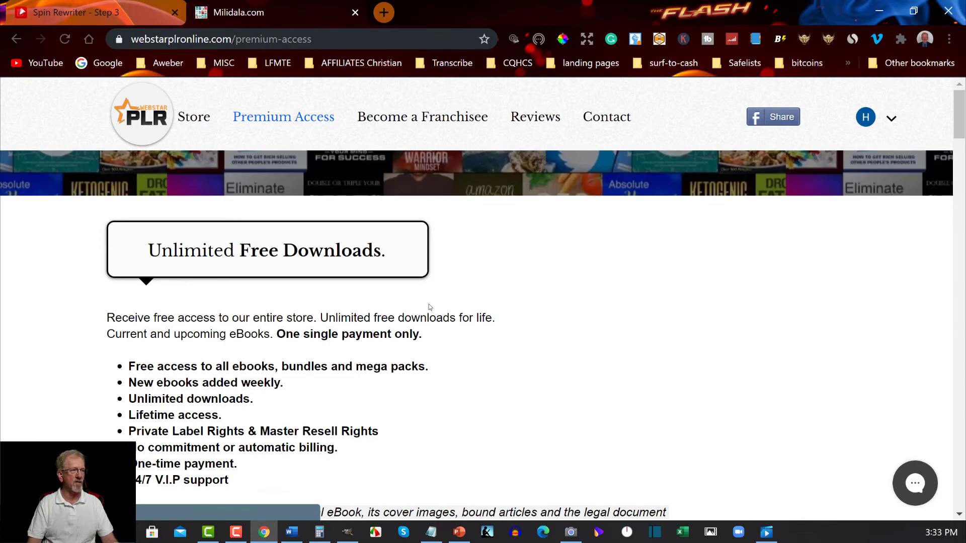
{"action": "scroll", "coordinate": [428, 307], "scroll_direction": "down", "scroll_amount": 5}
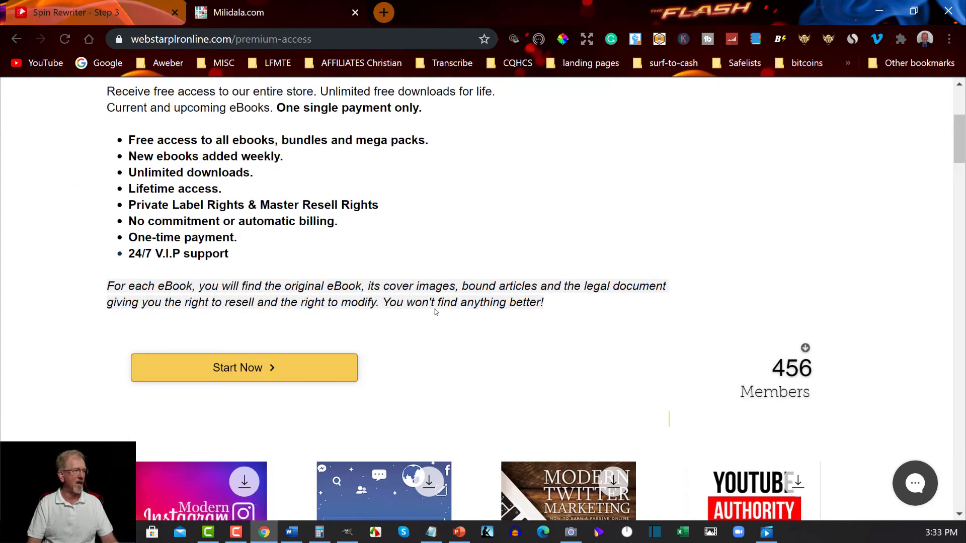
{"action": "scroll", "coordinate": [344, 325], "scroll_direction": "up", "scroll_amount": 2}
{"action": "scroll", "coordinate": [346, 326], "scroll_direction": "up", "scroll_amount": 2}
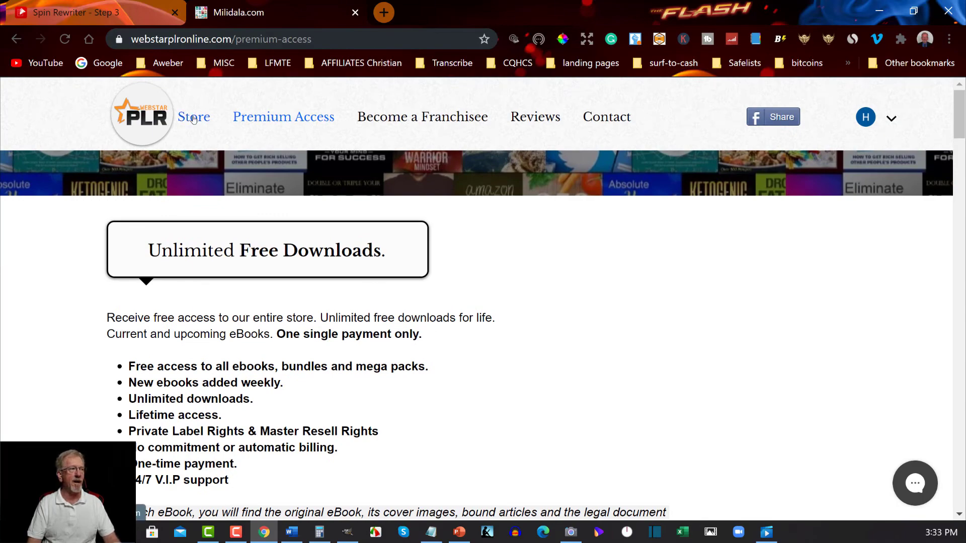
{"action": "scroll", "coordinate": [193, 119], "scroll_direction": "down", "scroll_amount": 6}
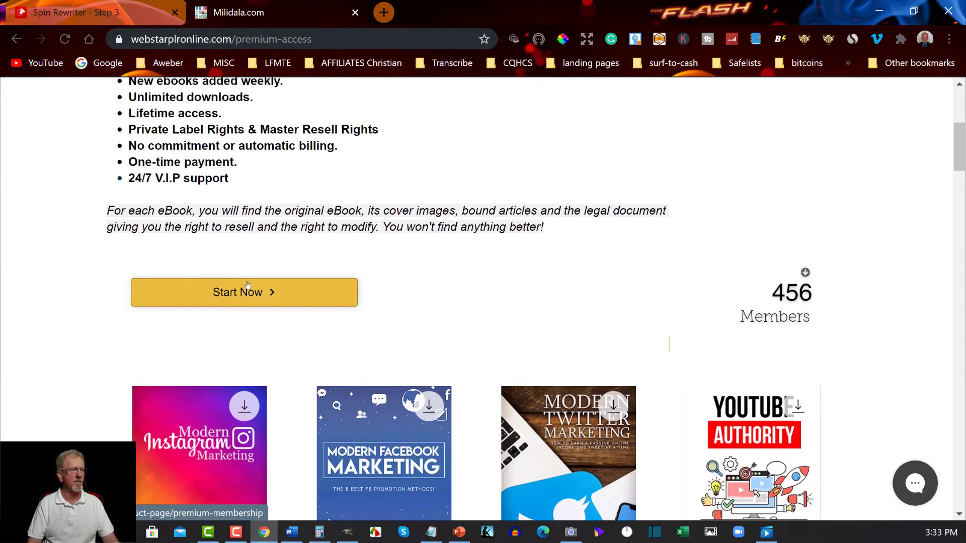
{"action": "left_click", "coordinate": [249, 288]}
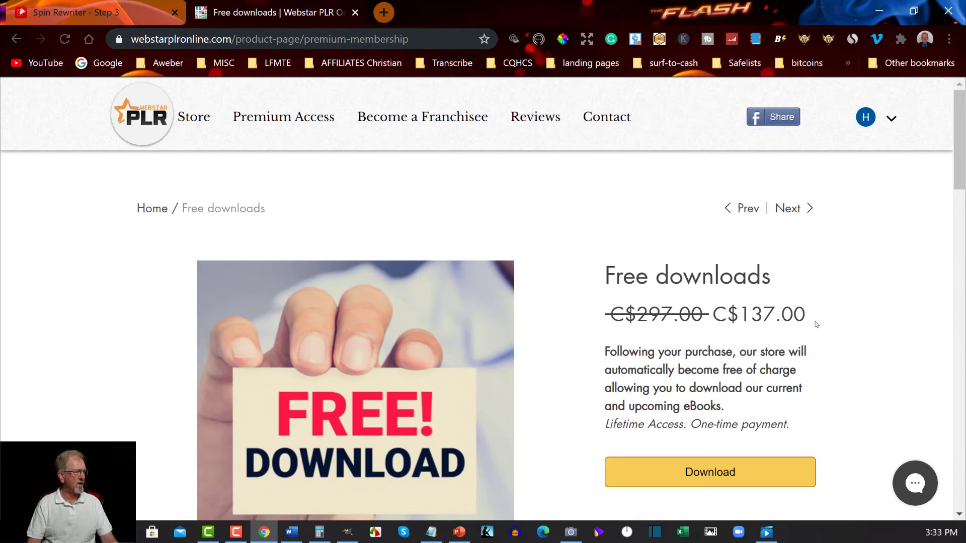
{"action": "left_click", "coordinate": [14, 39]}
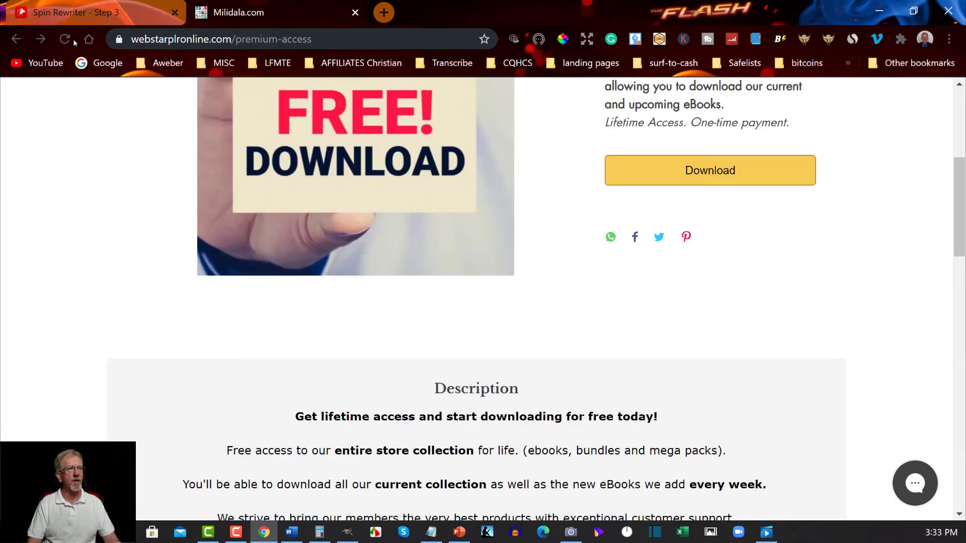
{"action": "left_click", "coordinate": [16, 39]}
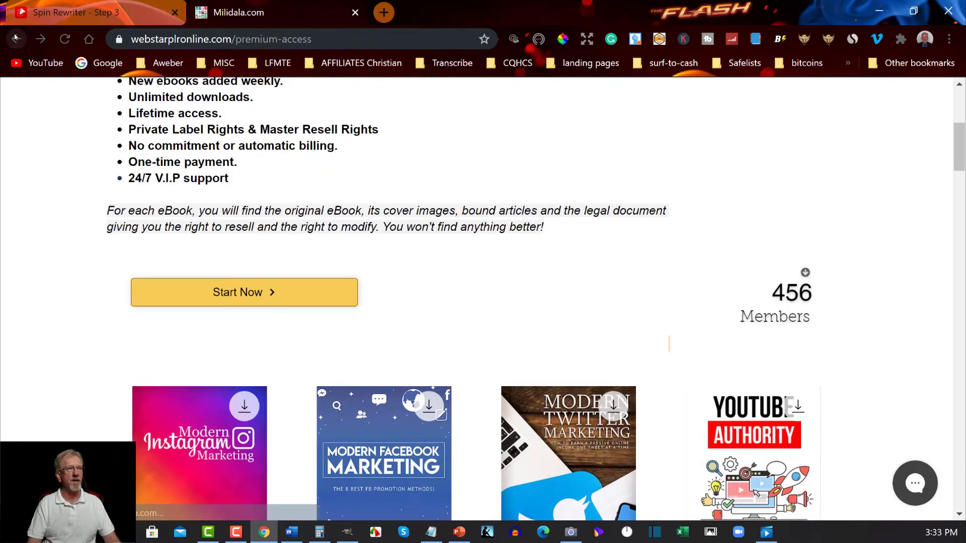
{"action": "scroll", "coordinate": [76, 171], "scroll_direction": "up", "scroll_amount": 5}
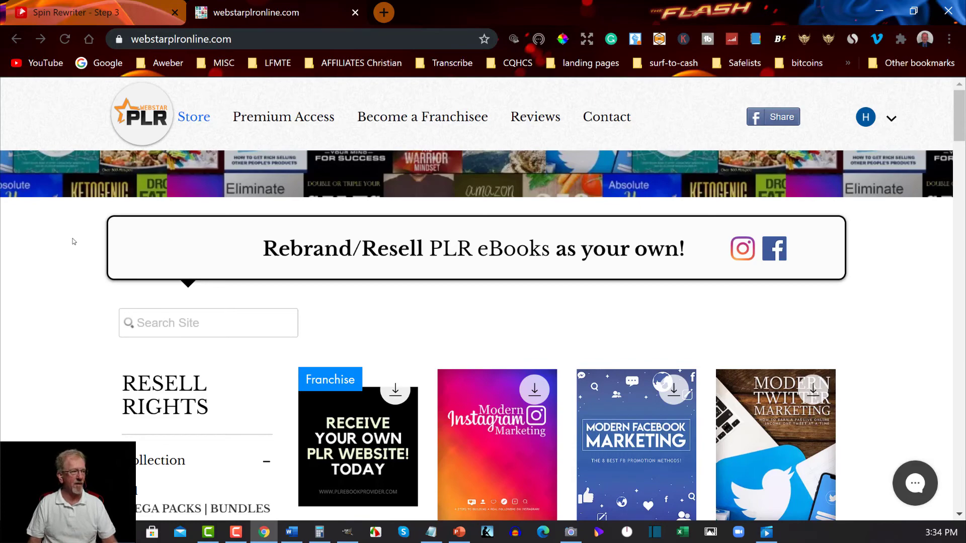
{"action": "scroll", "coordinate": [493, 313], "scroll_direction": "down", "scroll_amount": 6}
{"action": "scroll", "coordinate": [493, 313], "scroll_direction": "down", "scroll_amount": 4}
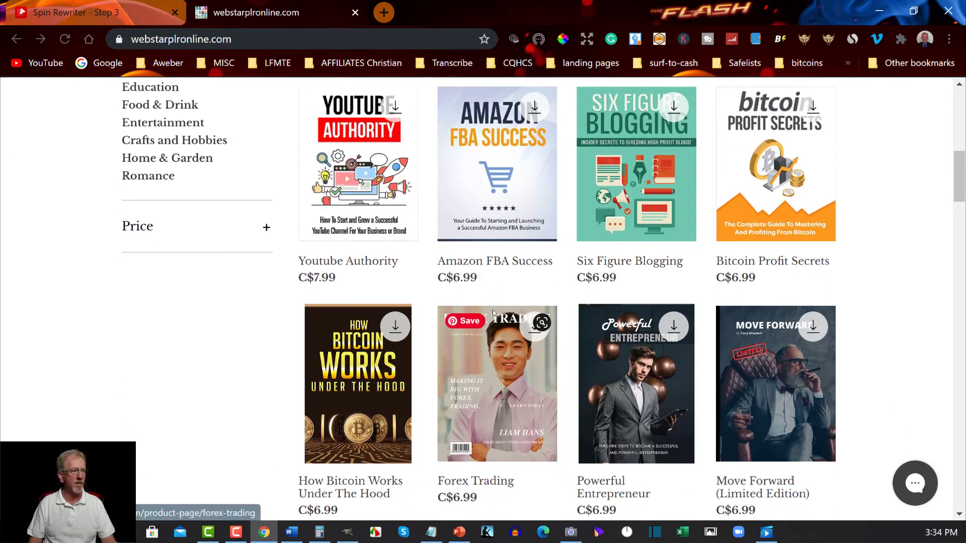
{"action": "scroll", "coordinate": [493, 313], "scroll_direction": "down", "scroll_amount": 8}
{"action": "scroll", "coordinate": [493, 314], "scroll_direction": "up", "scroll_amount": 10}
{"action": "scroll", "coordinate": [493, 314], "scroll_direction": "up", "scroll_amount": 8}
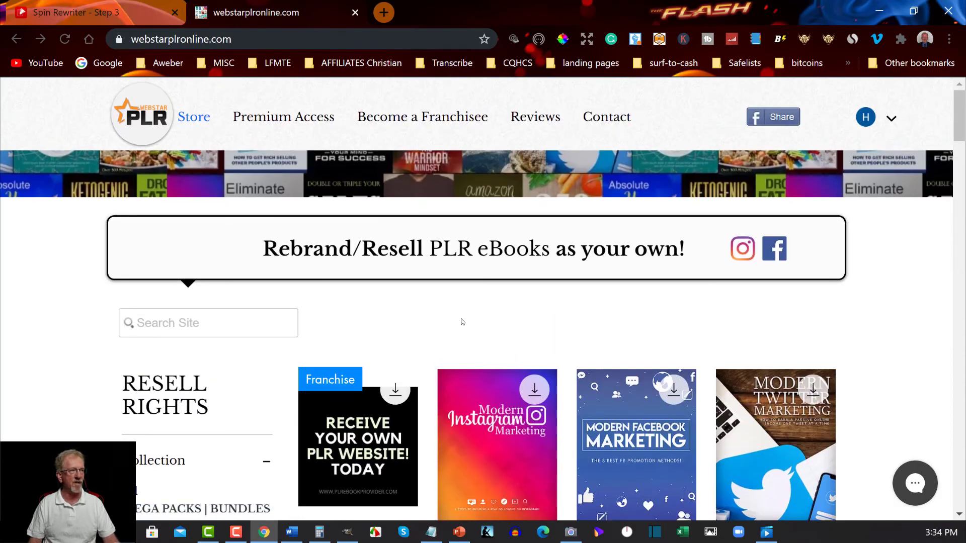
{"action": "scroll", "coordinate": [183, 375], "scroll_direction": "down", "scroll_amount": 5}
{"action": "scroll", "coordinate": [183, 375], "scroll_direction": "down", "scroll_amount": 1}
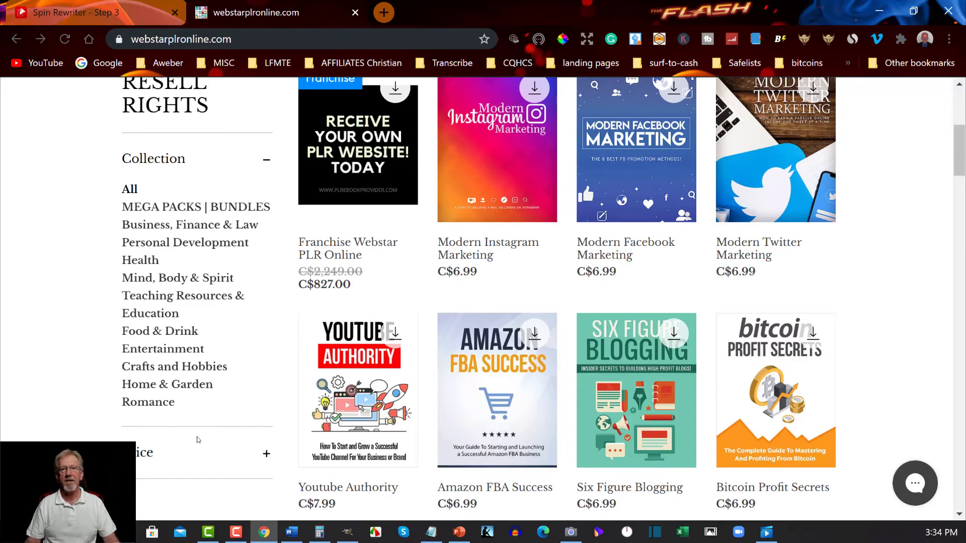
{"action": "scroll", "coordinate": [198, 440], "scroll_direction": "up", "scroll_amount": 5}
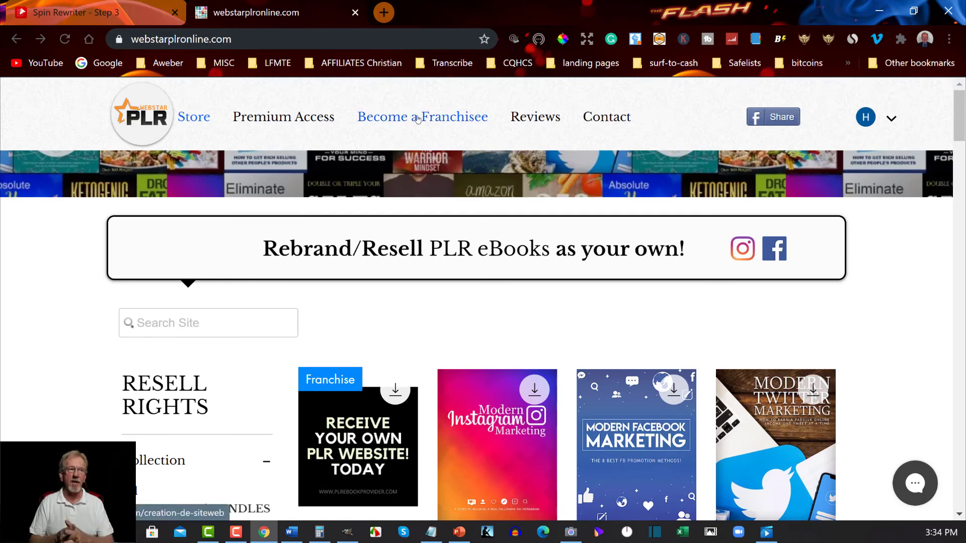
{"action": "left_click", "coordinate": [417, 119]}
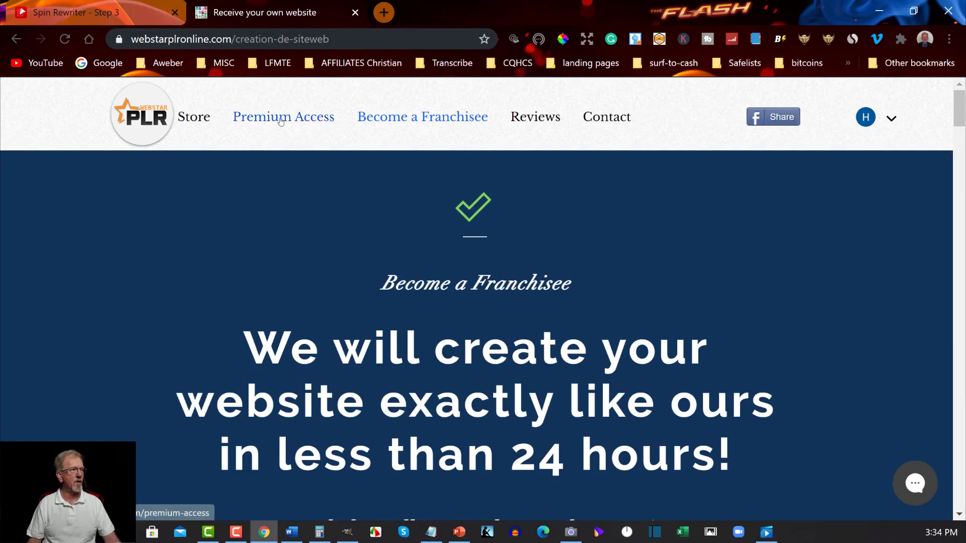
{"action": "left_click", "coordinate": [258, 123]}
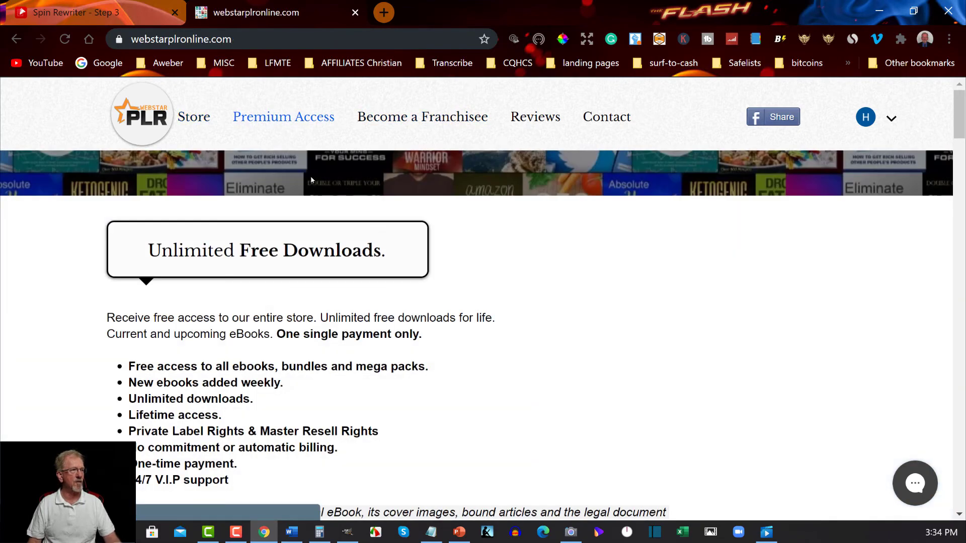
{"action": "left_click", "coordinate": [191, 119]}
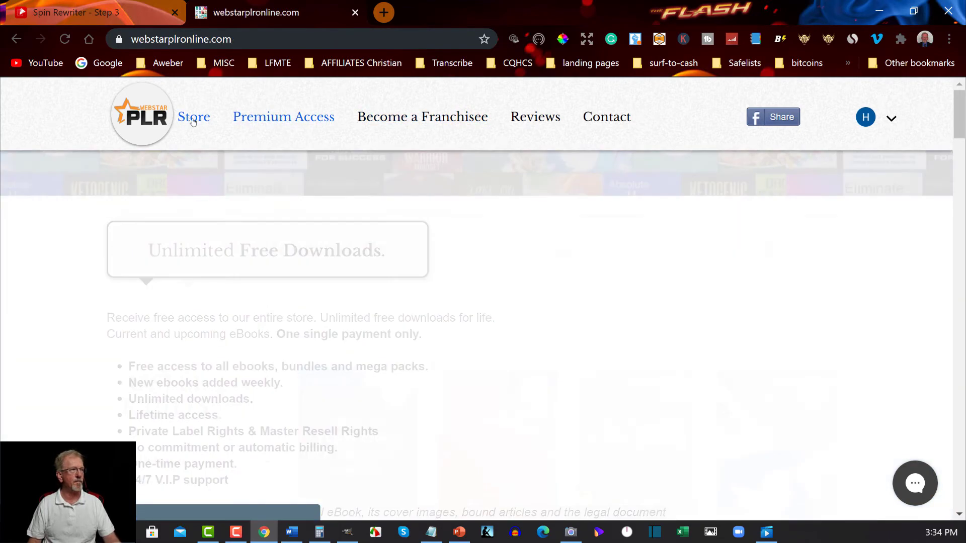
{"action": "scroll", "coordinate": [427, 203], "scroll_direction": "down", "scroll_amount": 4}
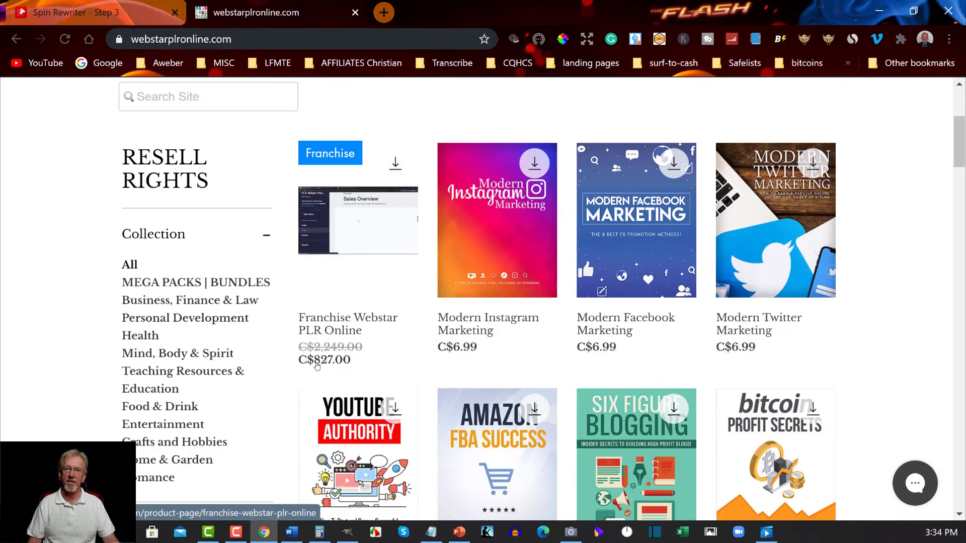
{"action": "scroll", "coordinate": [360, 342], "scroll_direction": "up", "scroll_amount": 5}
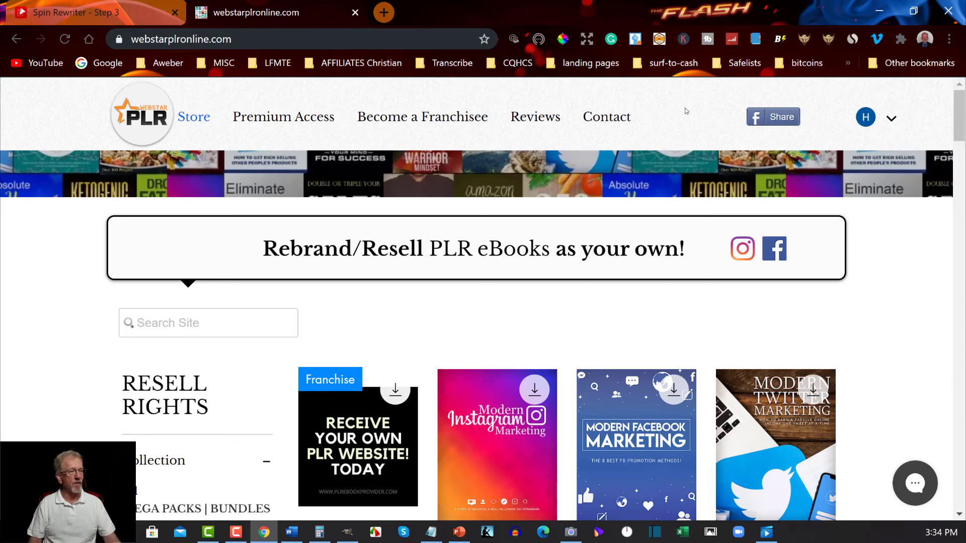
{"action": "scroll", "coordinate": [382, 338], "scroll_direction": "down", "scroll_amount": 3}
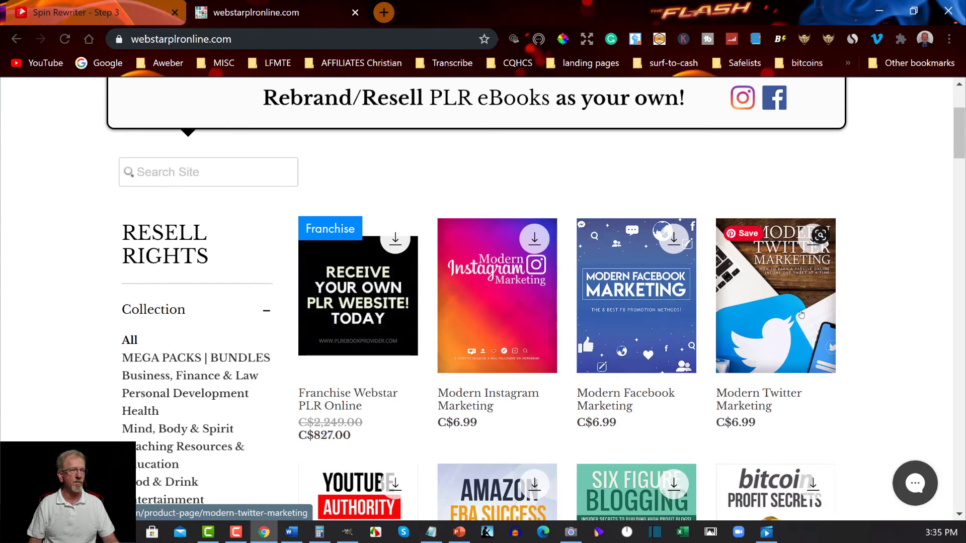
{"action": "scroll", "coordinate": [596, 312], "scroll_direction": "down", "scroll_amount": 3}
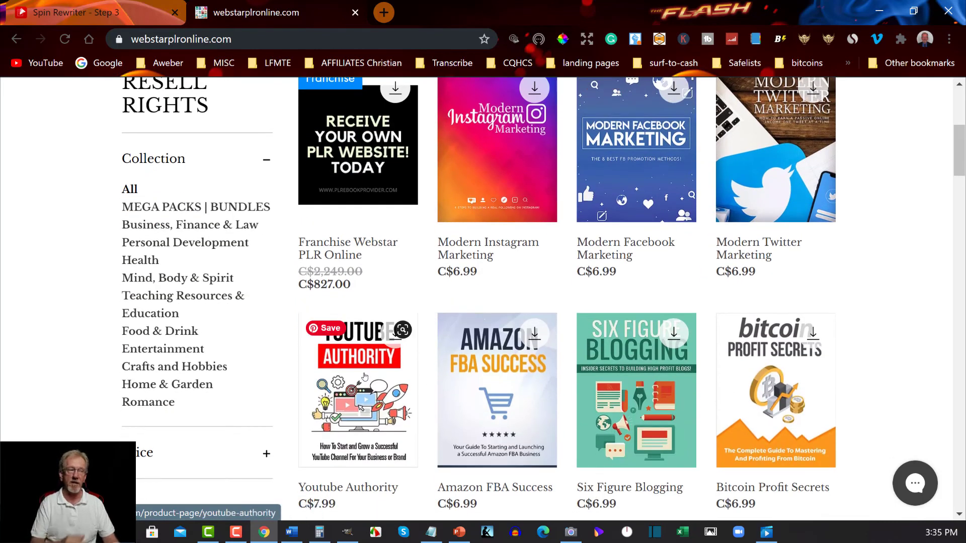
{"action": "scroll", "coordinate": [365, 377], "scroll_direction": "up", "scroll_amount": 6}
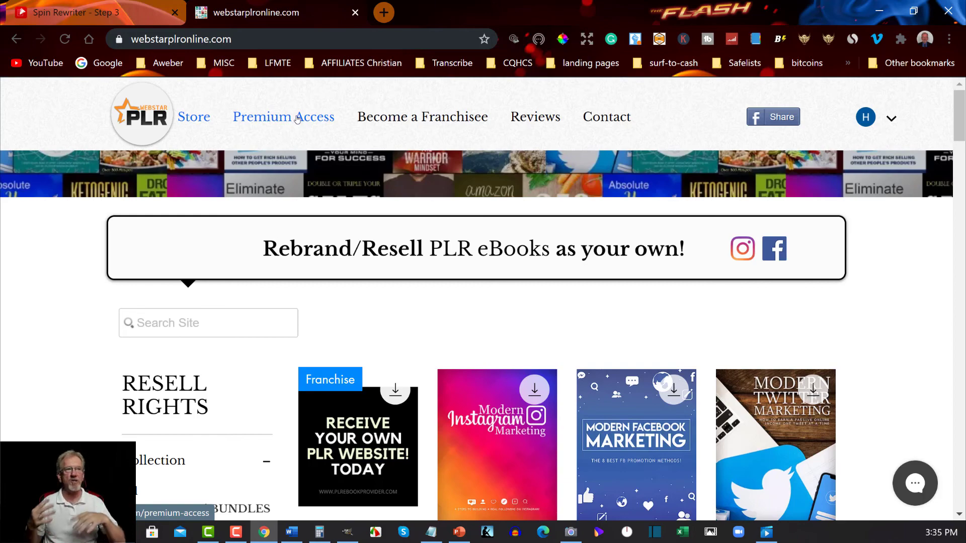
{"action": "left_click", "coordinate": [111, 8]}
{"action": "left_click", "coordinate": [272, 12]}
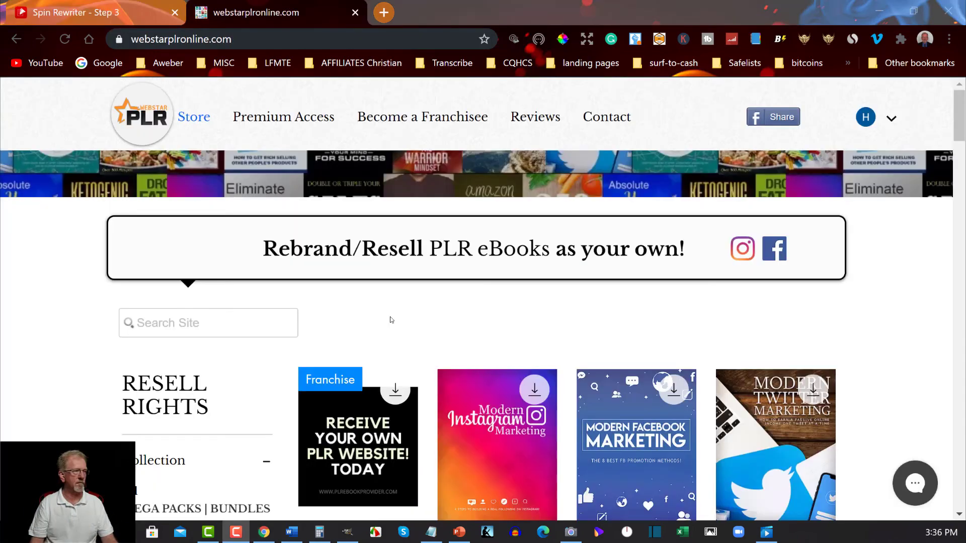